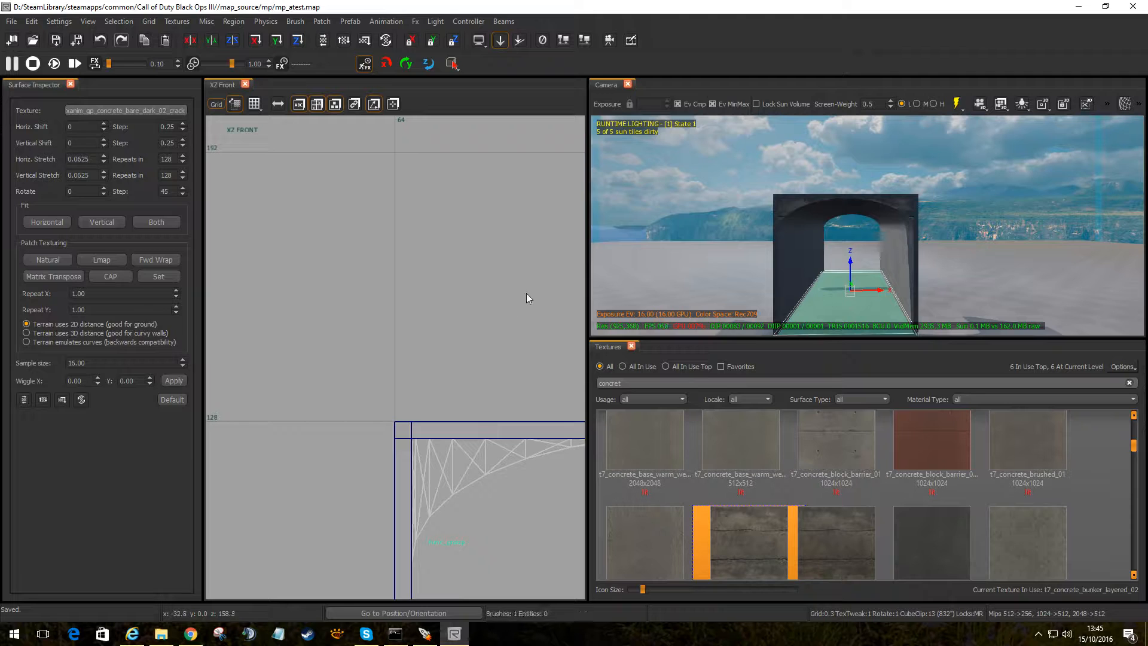
# Duplicate the selected floor brush and place the copy beside the existing tunnel with its origin at X 192, Y 192.
pyautogui.press('3')
pyautogui.scroll(-4, 299, 367)
pyautogui.hotkey('ctrl', 'Tab')
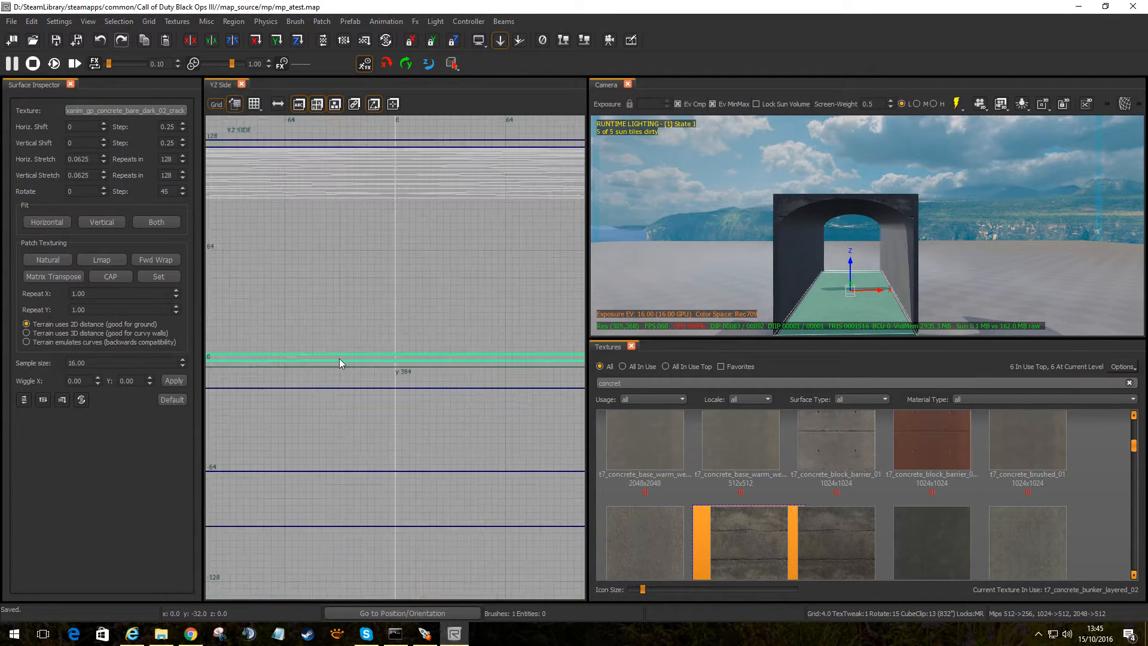
pyautogui.hotkey('ctrl', 'Tab')
pyautogui.scroll(-2, 339, 358)
pyautogui.scroll(-3, 340, 355)
pyautogui.press('space')
pyautogui.moveTo(317, 322); pyautogui.dragTo(397, 317)
pyautogui.scroll(5, 396, 306)
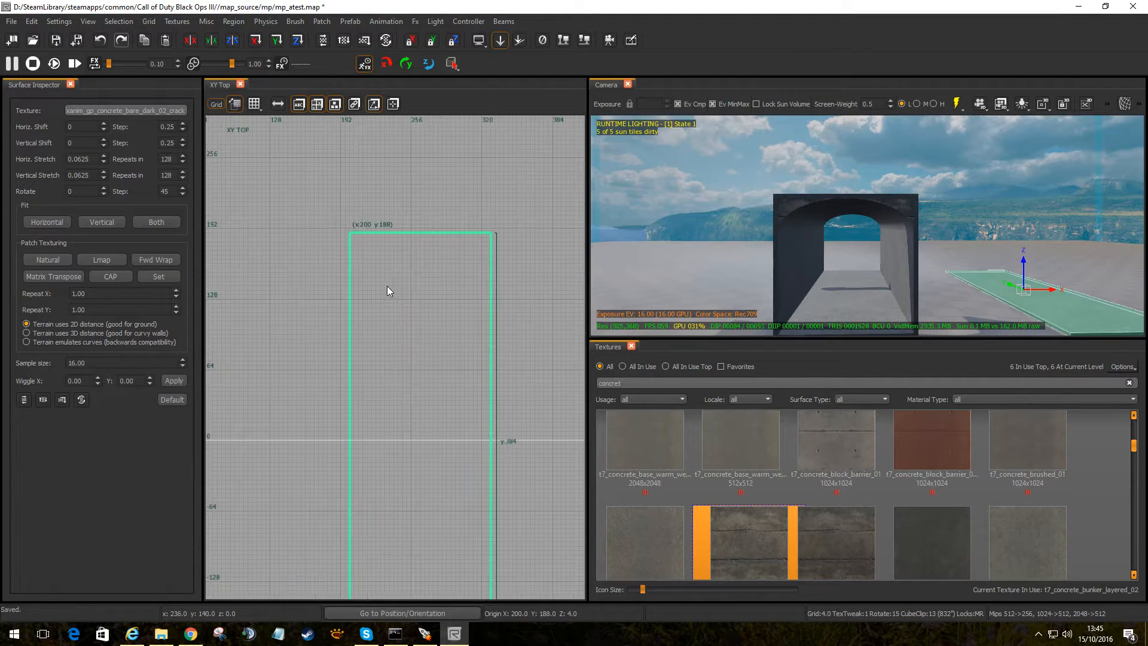
pyautogui.moveTo(380, 279); pyautogui.dragTo(377, 284)
# Extend the copied floor brush upward to a height of 128 units.
pyautogui.moveTo(382, 292)
pyautogui.mouseDown(button='right')
pyautogui.moveTo(408, 210)
pyautogui.moveTo(403, 132)
pyautogui.mouseUp(button='right')
pyautogui.hotkey('ctrl', 'Tab')
pyautogui.moveTo(375, 345); pyautogui.dragTo(360, 203)
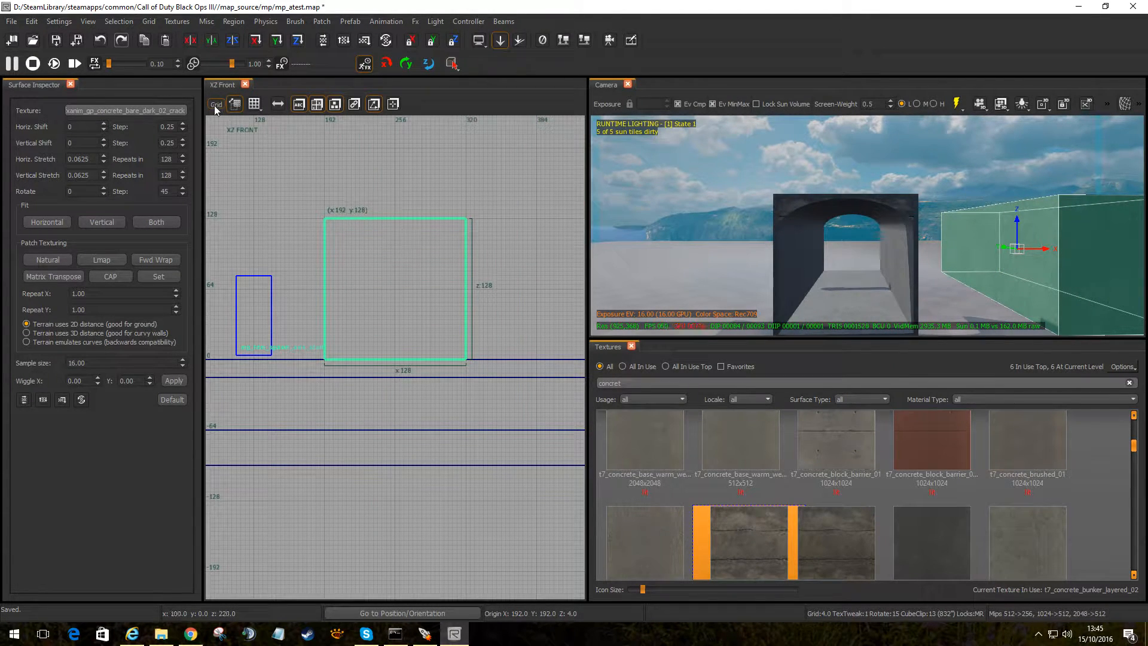
# Hollow out the new 128-unit-high block with CSG Hollow and deselect it.
pyautogui.click(114, 22)
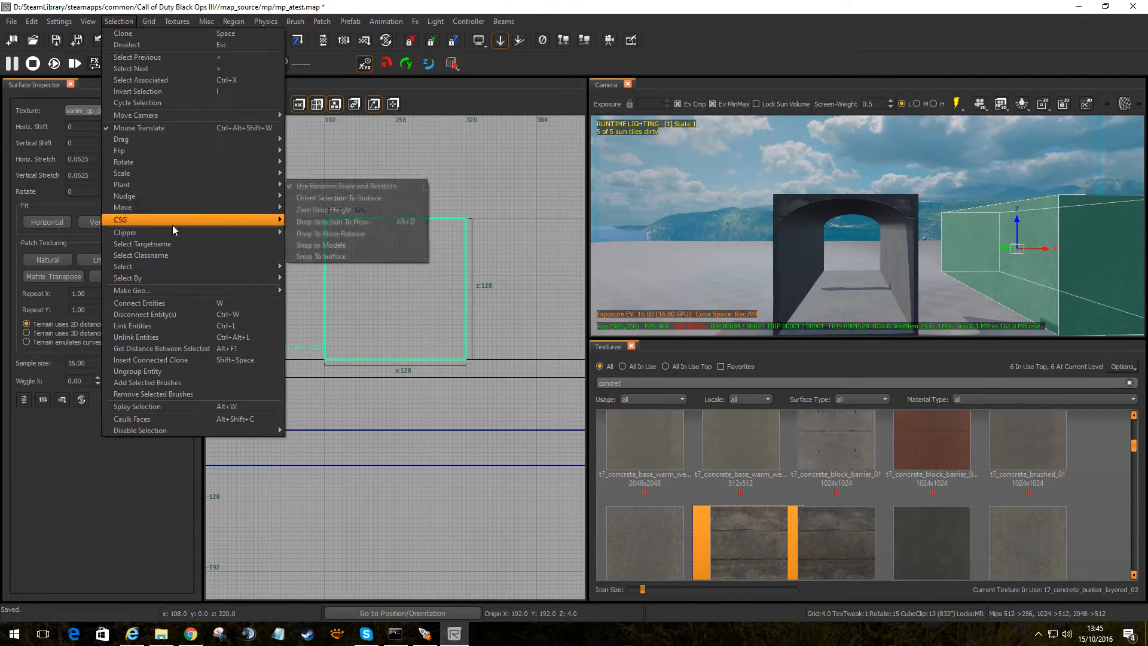
pyautogui.moveTo(244, 265)
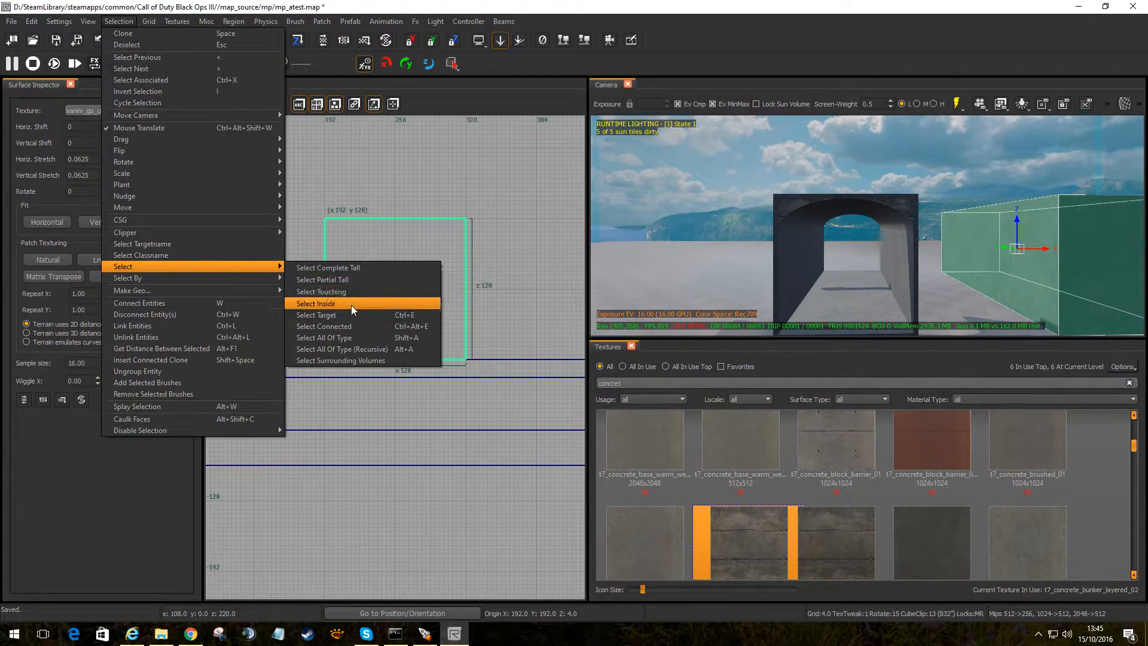
pyautogui.moveTo(239, 218)
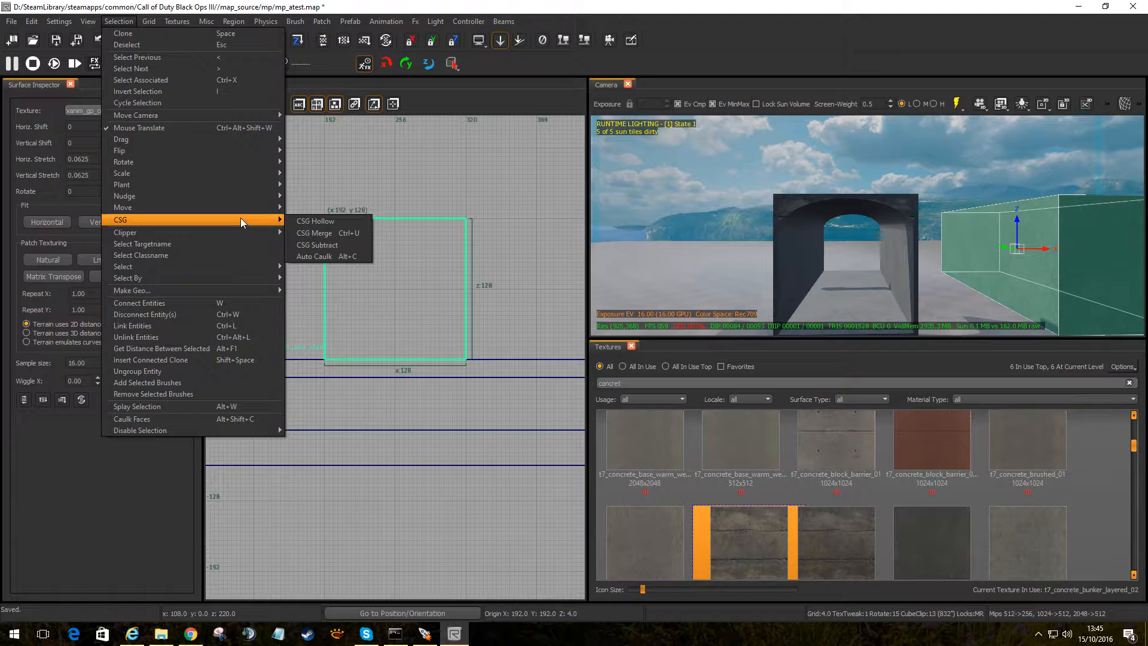
pyautogui.click(322, 224)
pyautogui.press('Escape')
# Delete the front and back walls of the hollowed block to open it at both ends.
pyautogui.moveTo(895, 275); pyautogui.dragTo(932, 241, button='right')
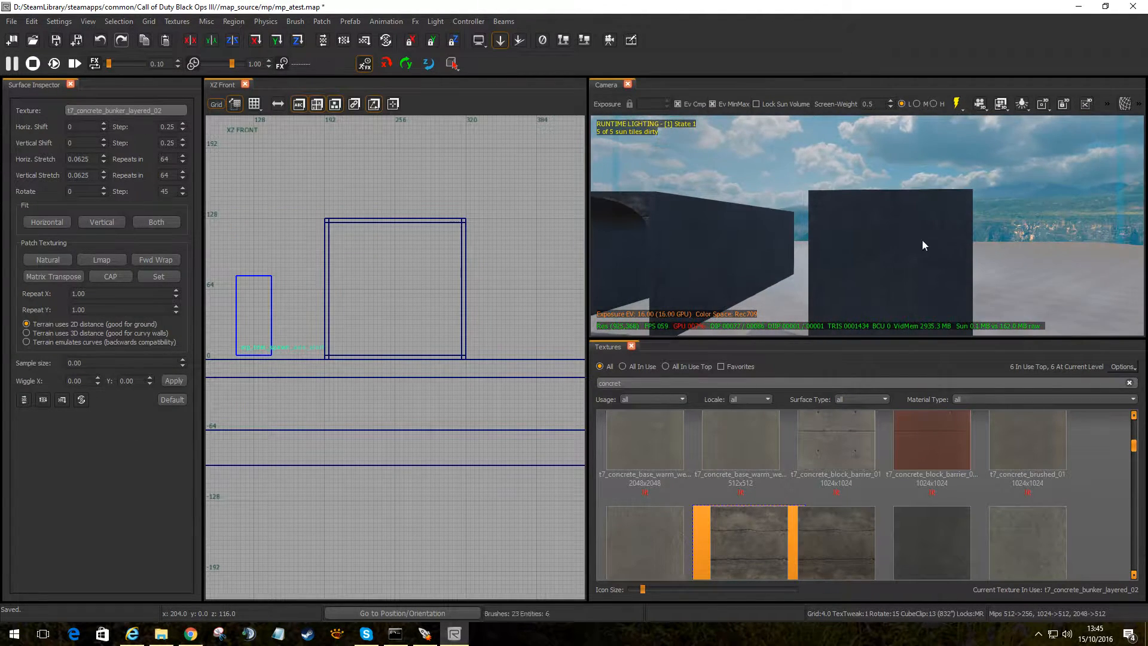
pyautogui.keyDown('shift'); pyautogui.click(878, 243); pyautogui.keyUp('shift')
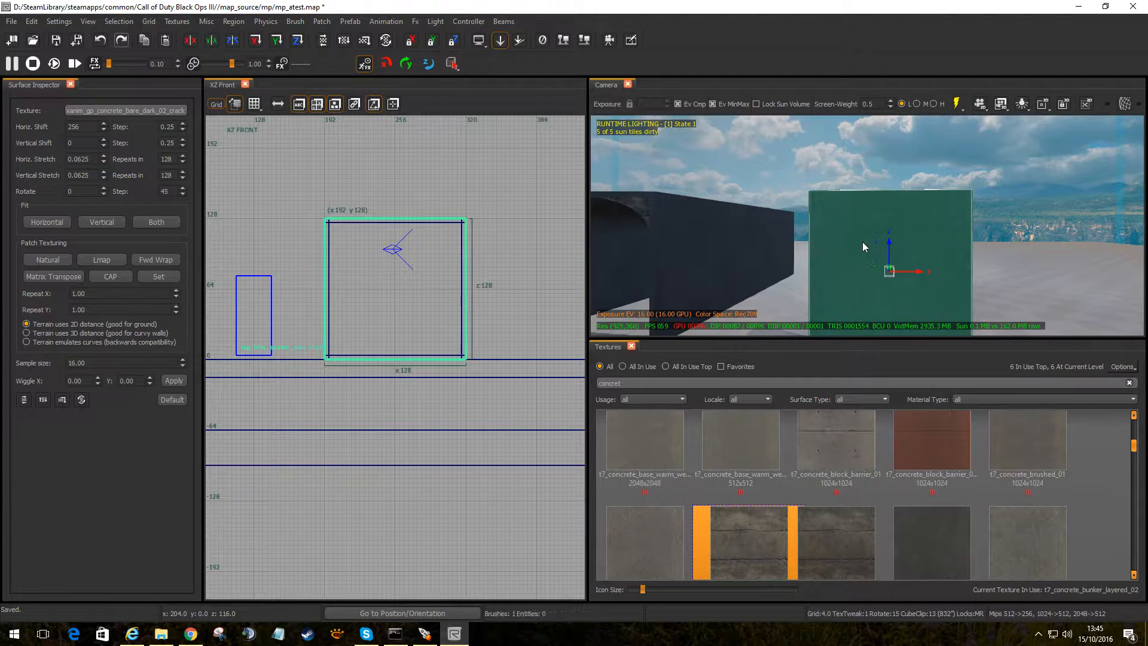
pyautogui.press('BackSpace')
pyautogui.keyDown('shift'); pyautogui.click(879, 243); pyautogui.keyUp('shift')
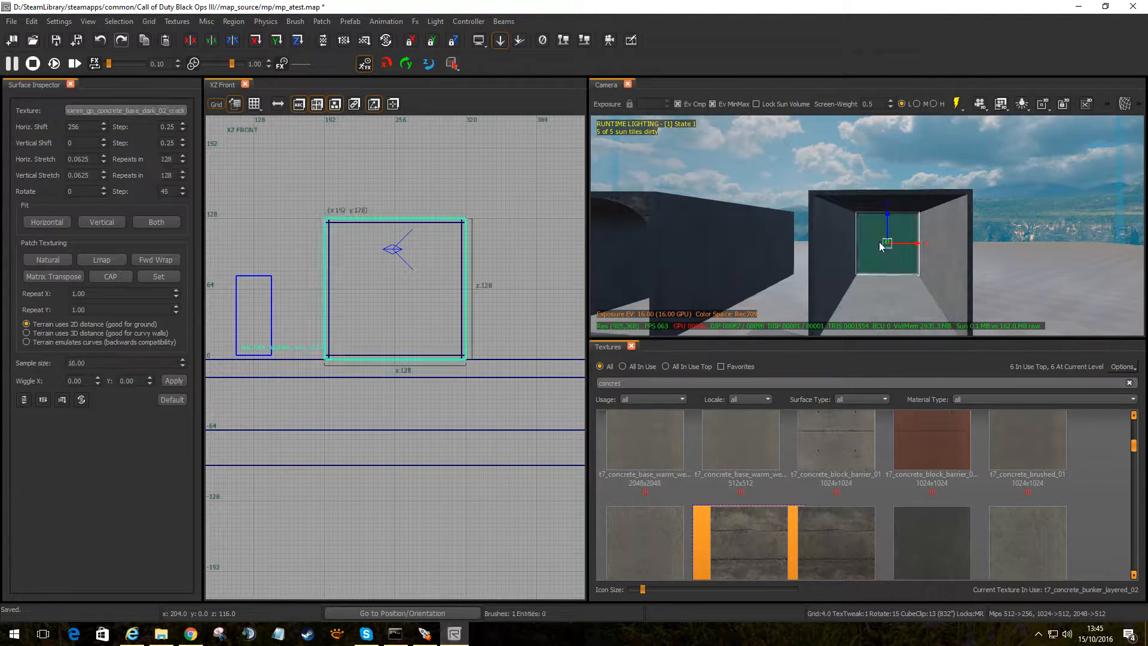
pyautogui.keyDown('shift'); pyautogui.click(879, 243); pyautogui.keyUp('shift')
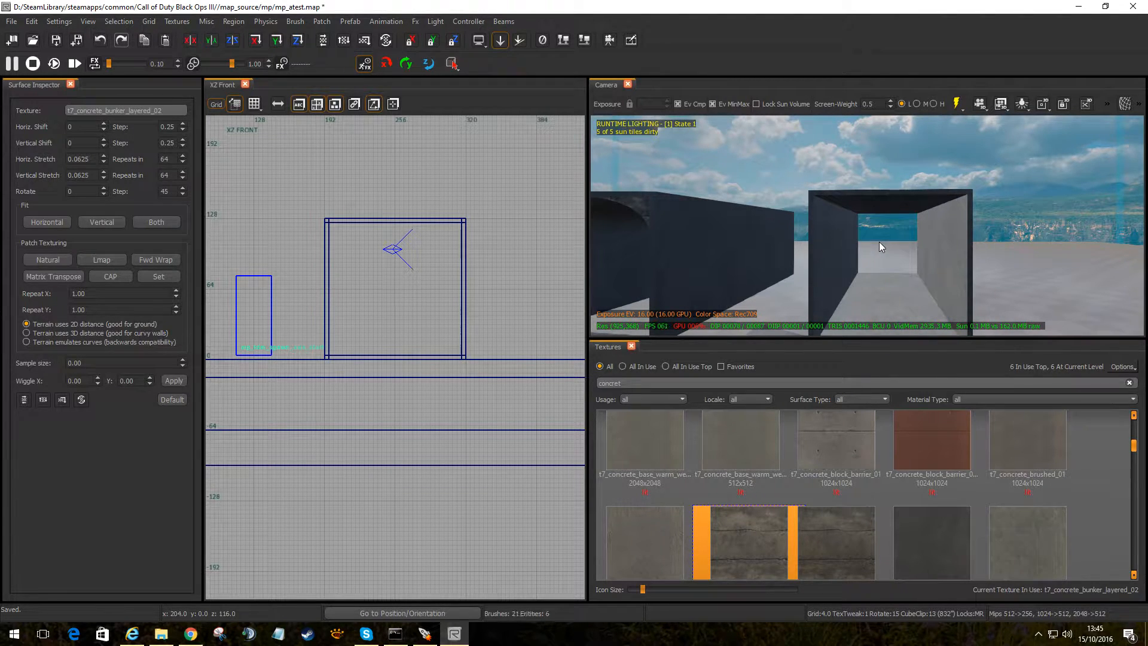
# Shorten the new tunnel's ceiling and floor brushes by 4 units on each side so they fit between the side walls.
pyautogui.keyDown('shift'); pyautogui.click(857, 195); pyautogui.keyUp('shift')
pyautogui.keyDown('shift'); pyautogui.click(862, 296); pyautogui.keyUp('shift')
pyautogui.scroll(5, 334, 357)
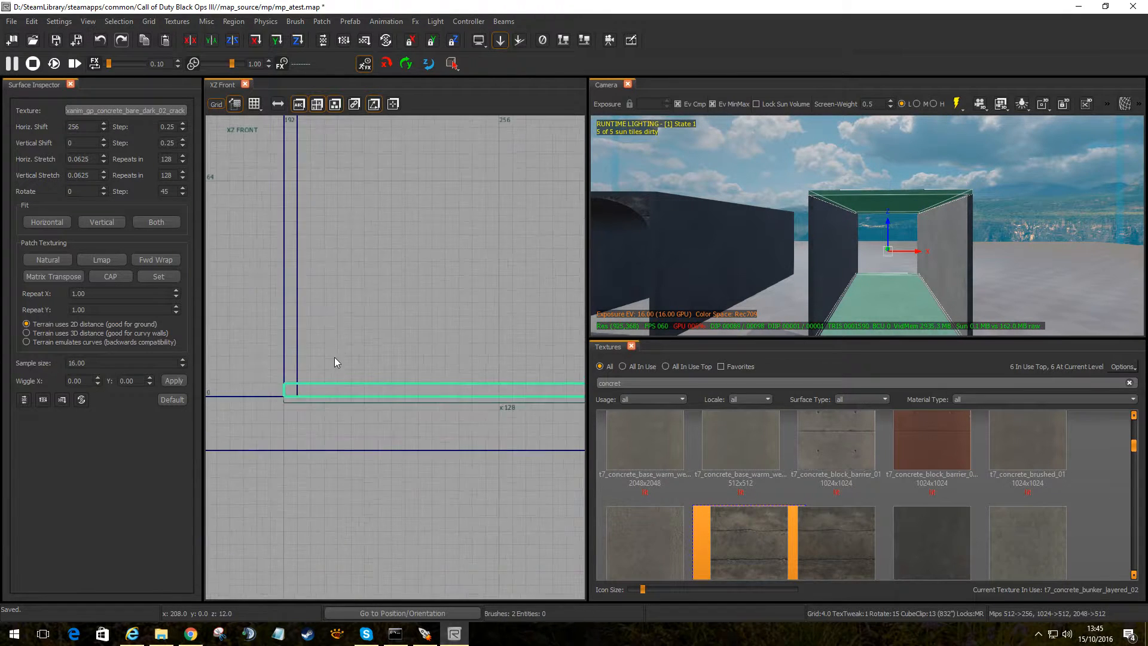
pyautogui.moveTo(268, 391); pyautogui.dragTo(281, 391)
pyautogui.moveTo(491, 362); pyautogui.dragTo(120, 355, button='right')
pyautogui.moveTo(454, 385); pyautogui.dragTo(438, 386)
pyautogui.press('Escape')
# Create a simple curve patch from the new tunnel's ceiling brush in the XY top view, with width 5 and height 5.
pyautogui.moveTo(892, 252)
pyautogui.mouseDown(button='right')
pyautogui.moveTo(892, 287)
pyautogui.moveTo(903, 221)
pyautogui.moveTo(879, 263)
pyautogui.moveTo(807, 269)
pyautogui.moveTo(867, 221)
pyautogui.moveTo(867, 268)
pyautogui.moveTo(914, 263)
pyautogui.moveTo(885, 222)
pyautogui.mouseUp(button='right')
pyautogui.press('Down')
pyautogui.press('Down')
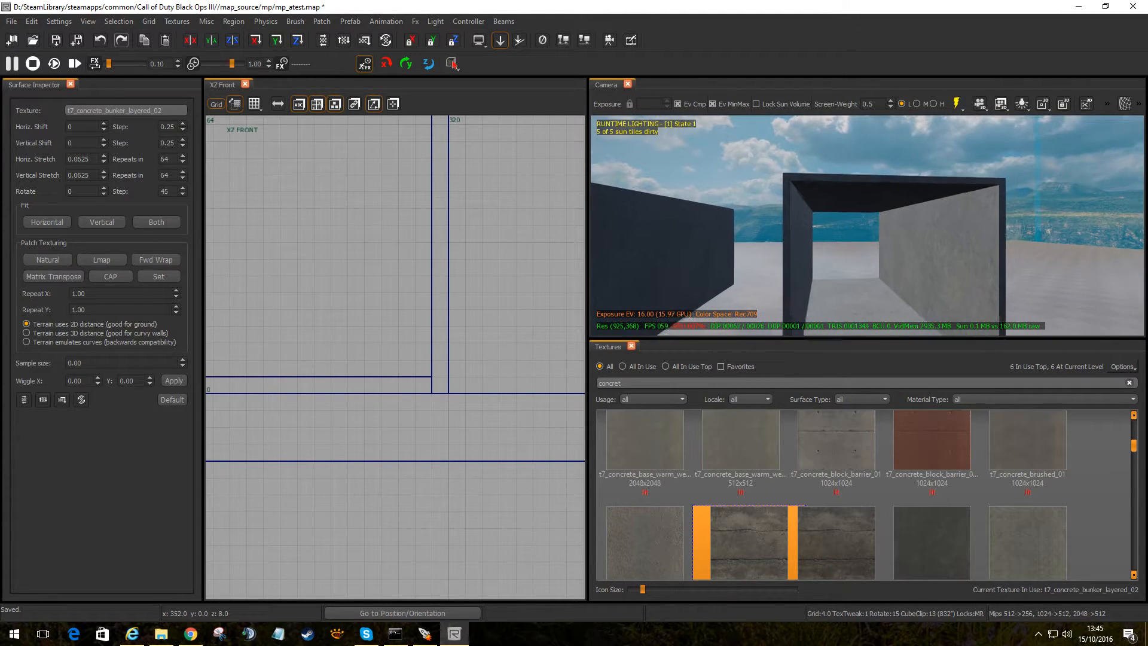
pyautogui.keyDown('shift'); pyautogui.click(876, 186); pyautogui.keyUp('shift')
pyautogui.hotkey('ctrl', 'Tab')
pyautogui.hotkey('ctrl', 'Tab')
pyautogui.scroll(-10, 425, 269)
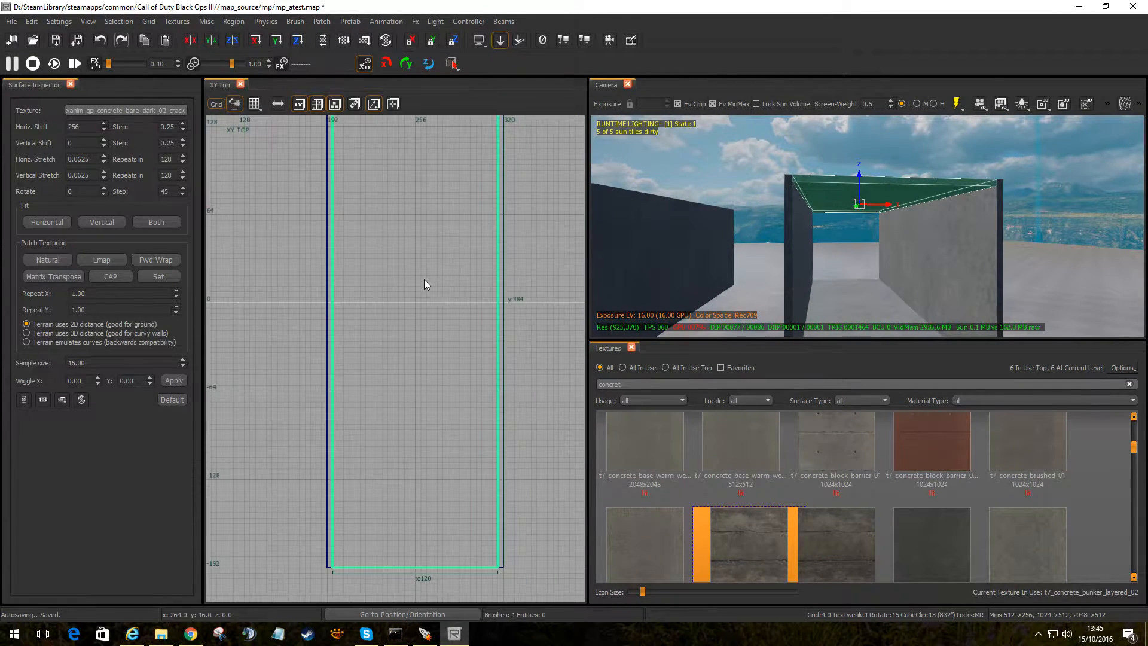
pyautogui.moveTo(399, 212); pyautogui.dragTo(403, 246, button='right')
pyautogui.scroll(3, 403, 246)
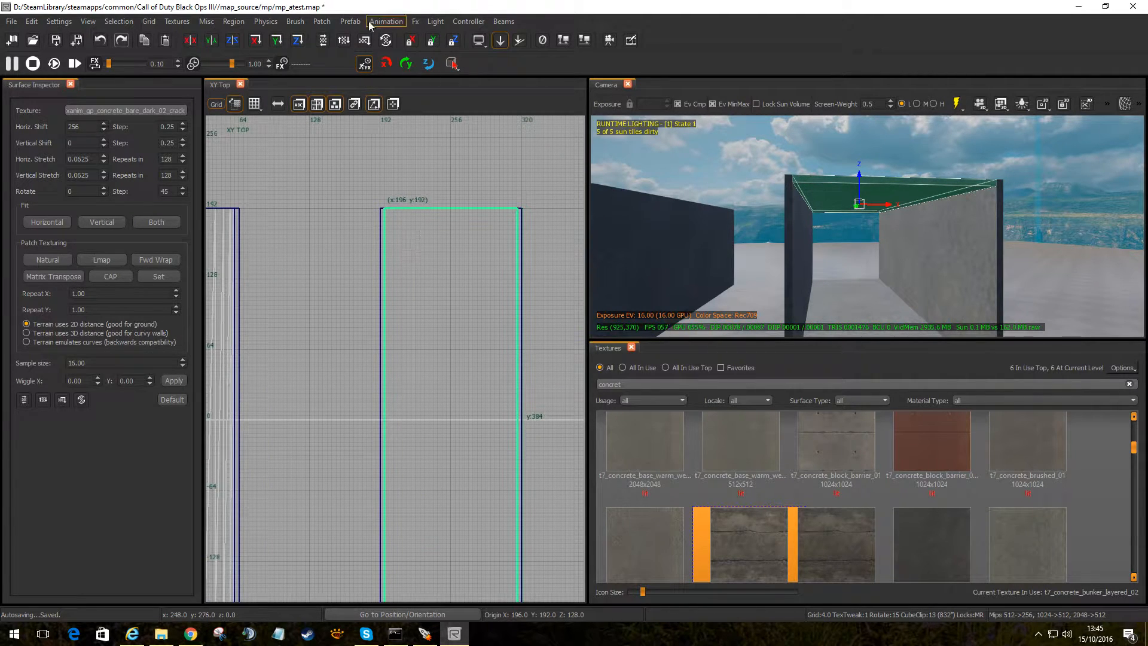
pyautogui.click(320, 22)
pyautogui.moveTo(322, 34)
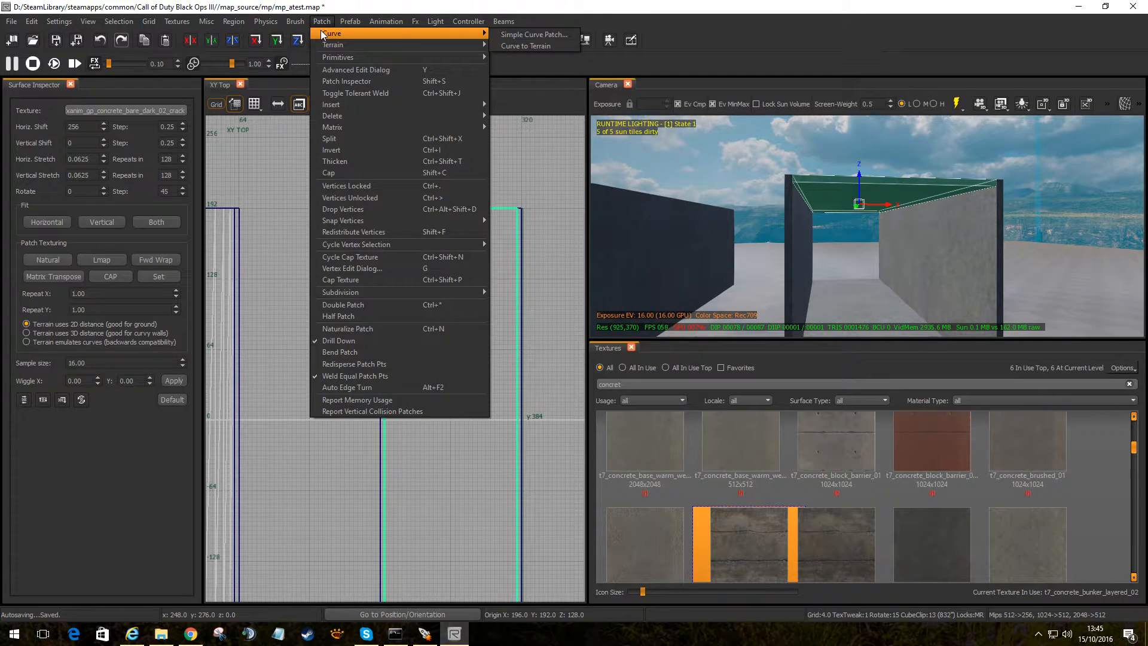
pyautogui.click(530, 35)
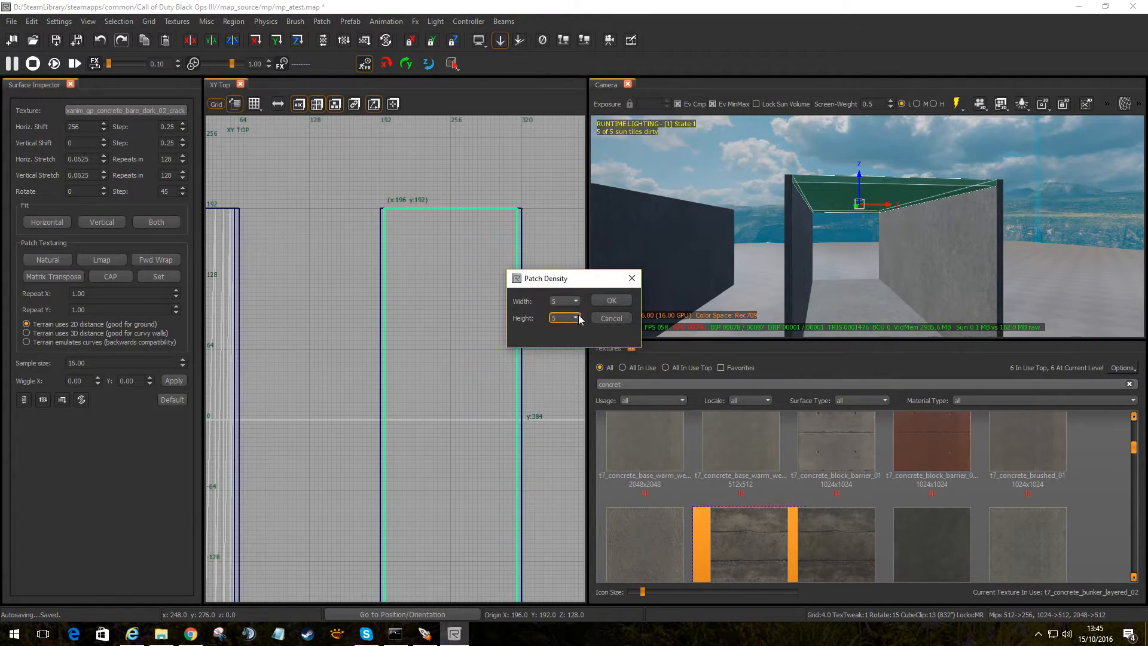
pyautogui.click(611, 300)
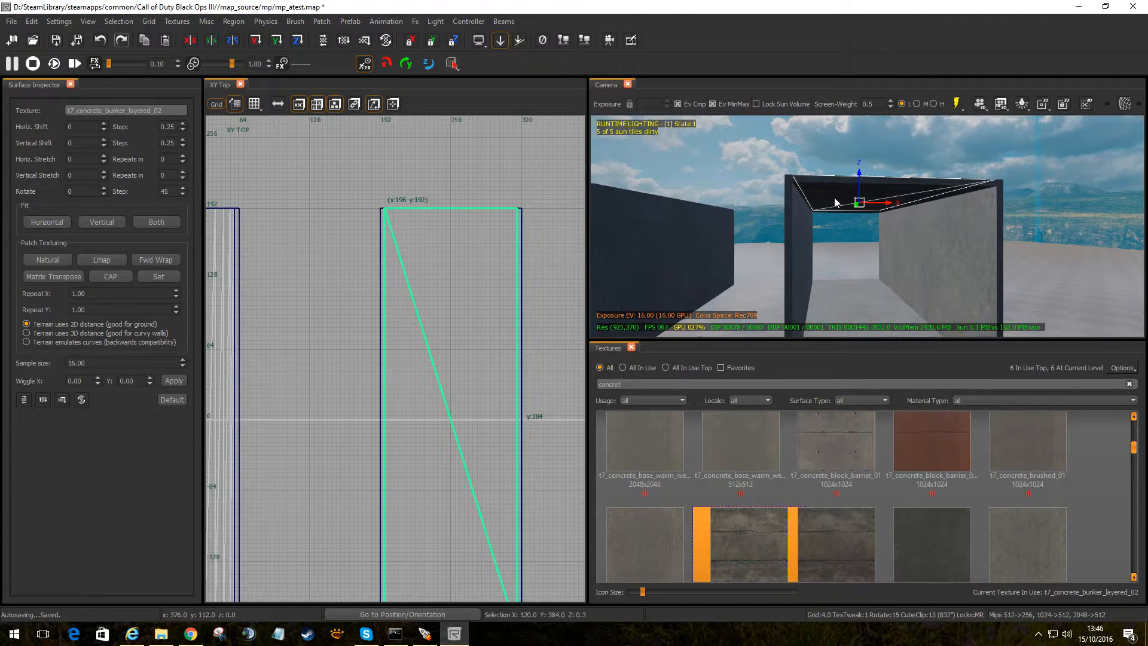
# Lower the curve patch to about Z 100 and apply the t7_concrete_block_barrier_01_red texture to it.
pyautogui.moveTo(859, 179); pyautogui.dragTo(856, 202)
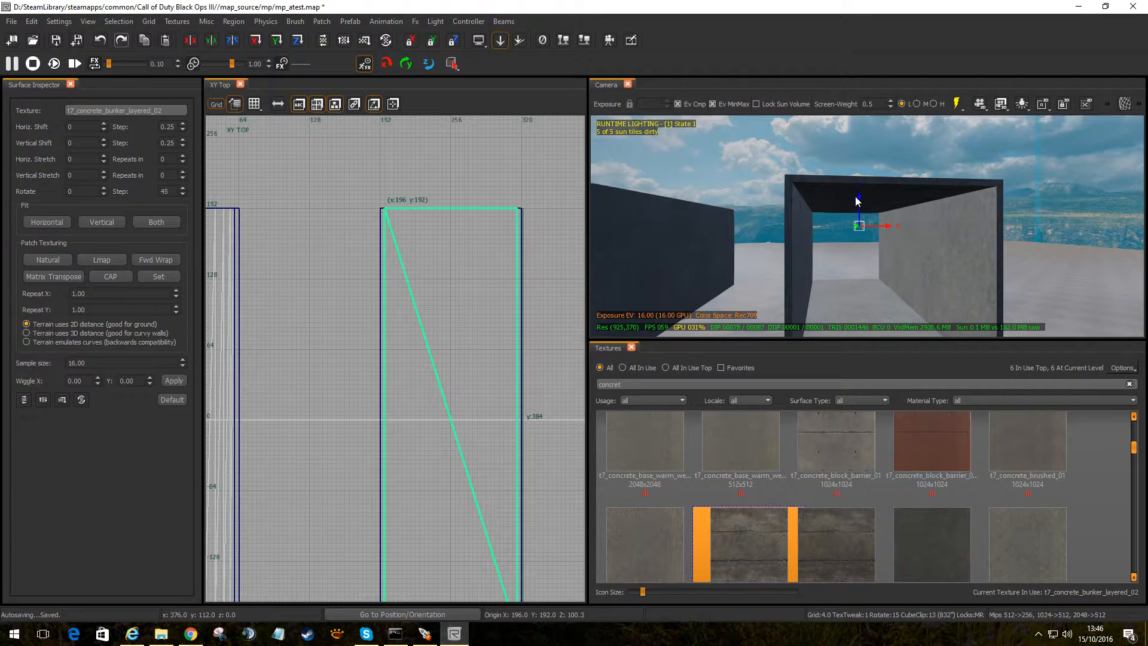
pyautogui.moveTo(846, 235)
pyautogui.mouseDown(button='right')
pyautogui.moveTo(846, 281)
pyautogui.moveTo(845, 238)
pyautogui.mouseUp(button='right')
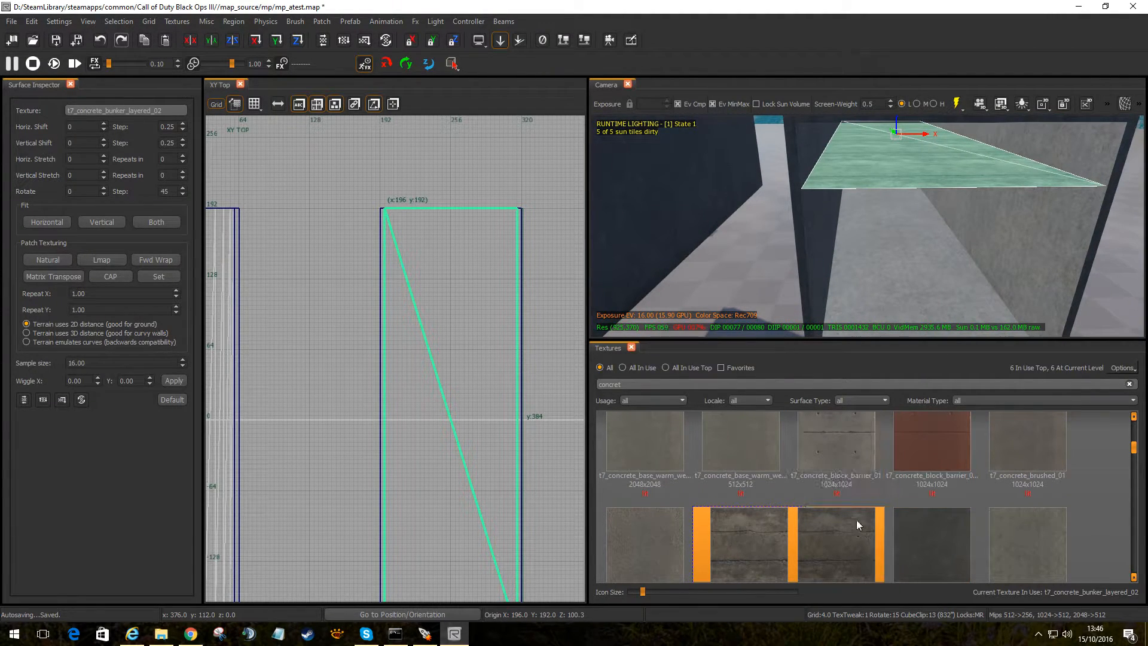
pyautogui.click(917, 437)
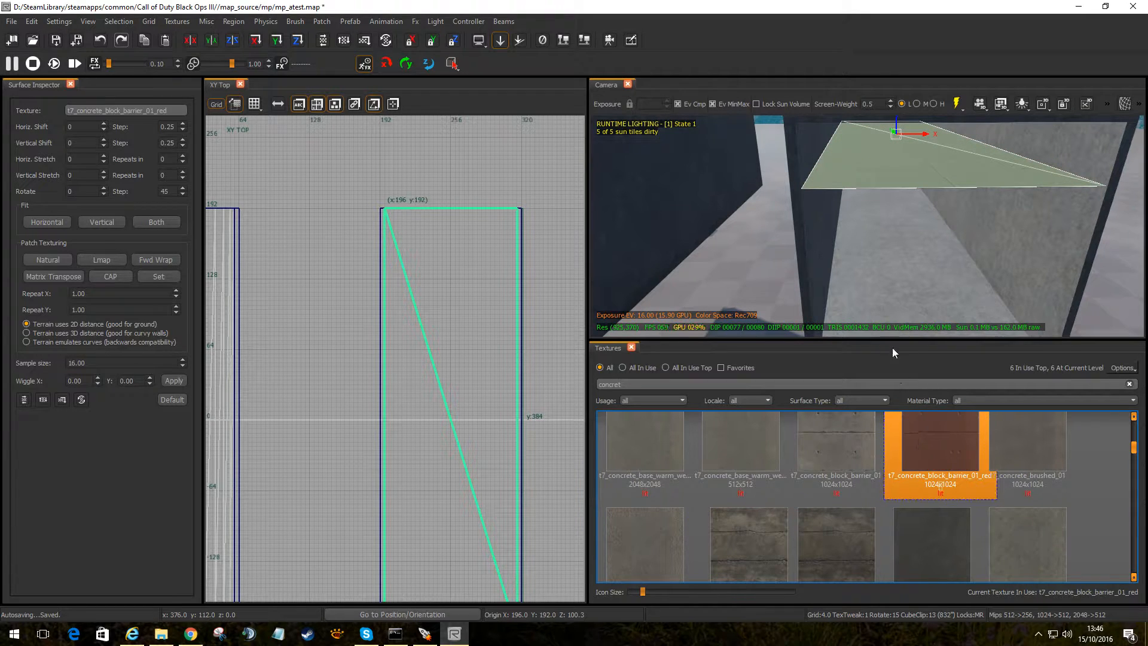
# Invert the curve patch so its textured face points down into the tunnel, and deselect it.
pyautogui.keyDown('alt'); pyautogui.moveTo(866, 193); pyautogui.dragTo(866, 194, button='right'); pyautogui.keyUp('alt')
pyautogui.hotkey('ctrl', 'i')
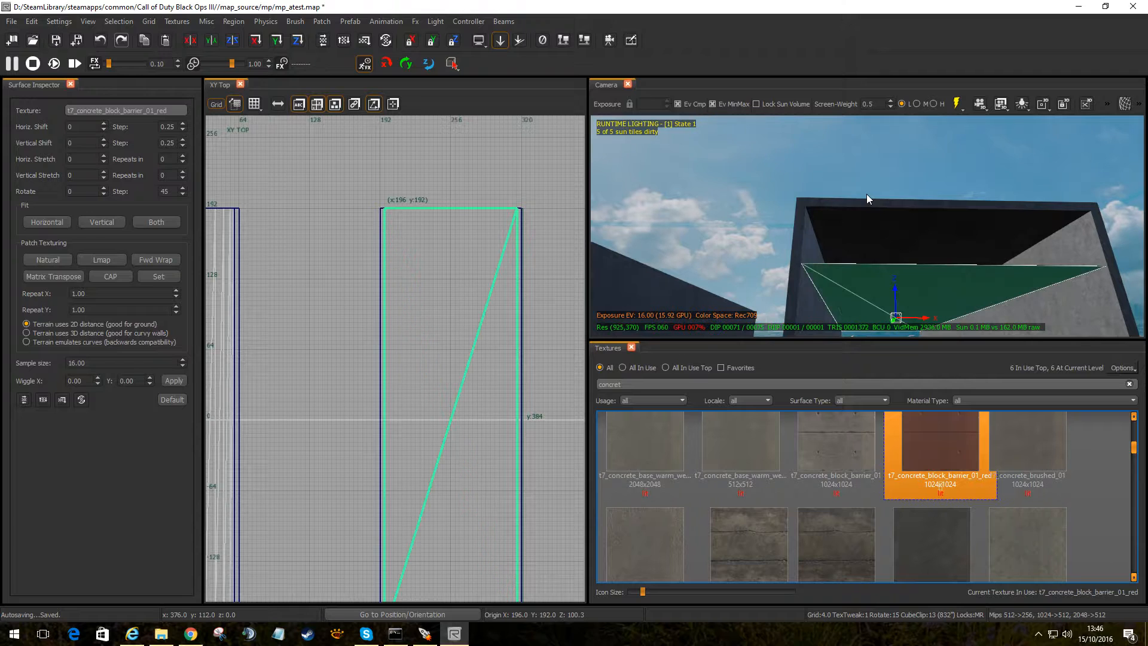
pyautogui.press('Escape')
# Raise the curve patch's three middle columns of control vertices by 24 units to the ceiling's underside, forming an arch.
pyautogui.press('d')
pyautogui.press('End')
pyautogui.press('d')
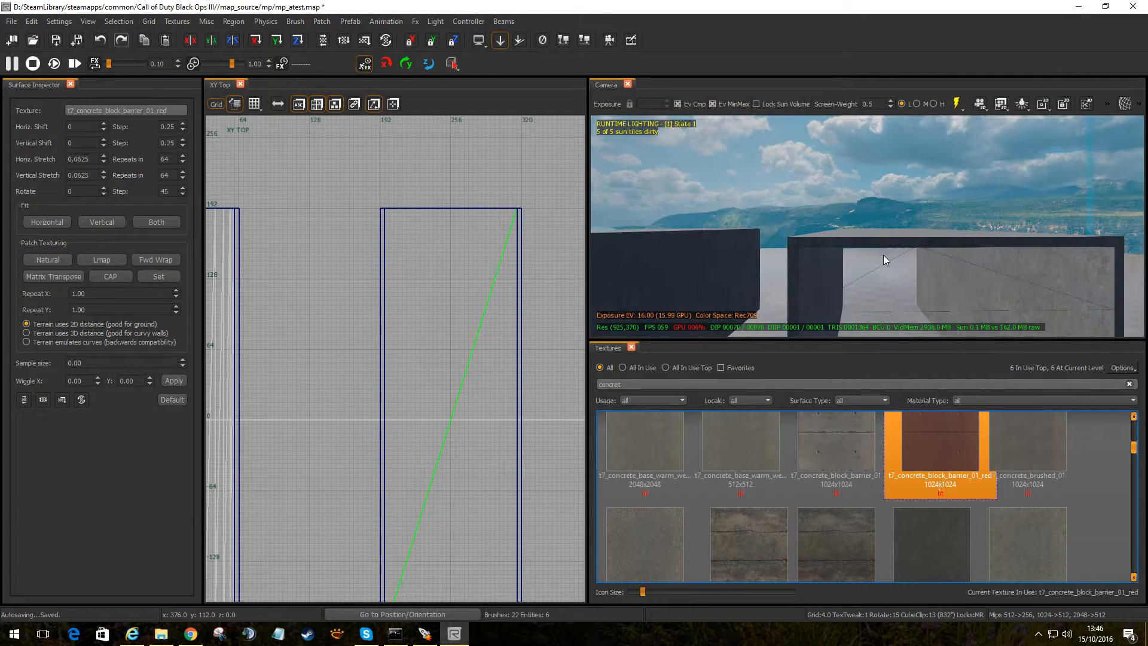
pyautogui.keyDown('shift'); pyautogui.click(887, 290); pyautogui.keyUp('shift')
pyautogui.hotkey('ctrl', 'Tab')
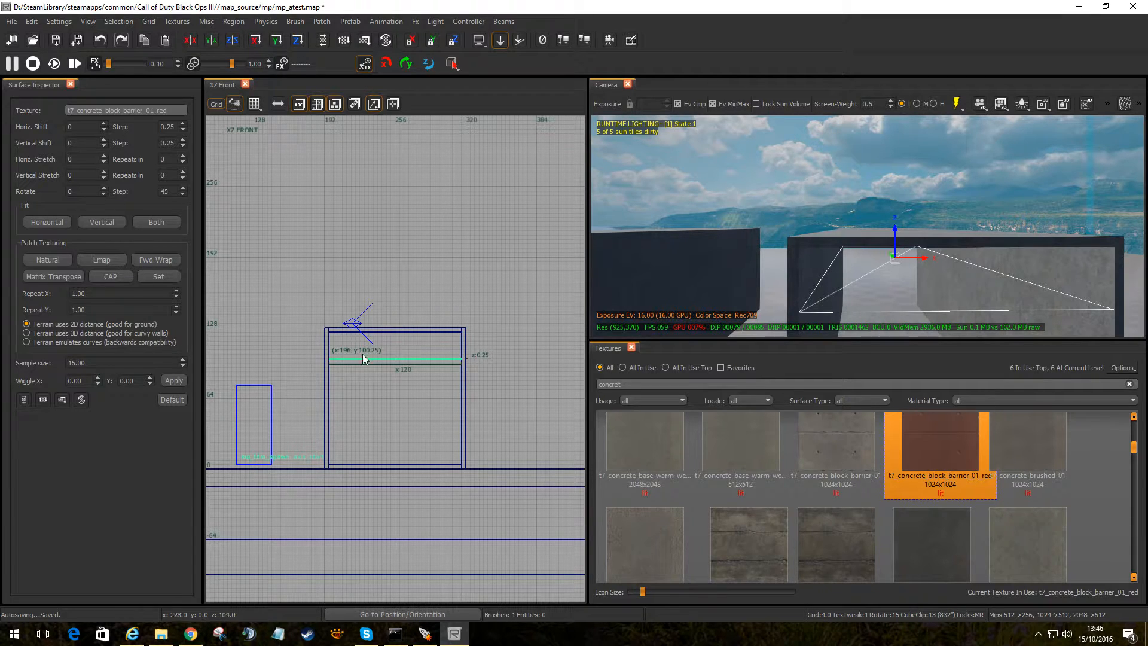
pyautogui.press('v')
pyautogui.scroll(2, 367, 369)
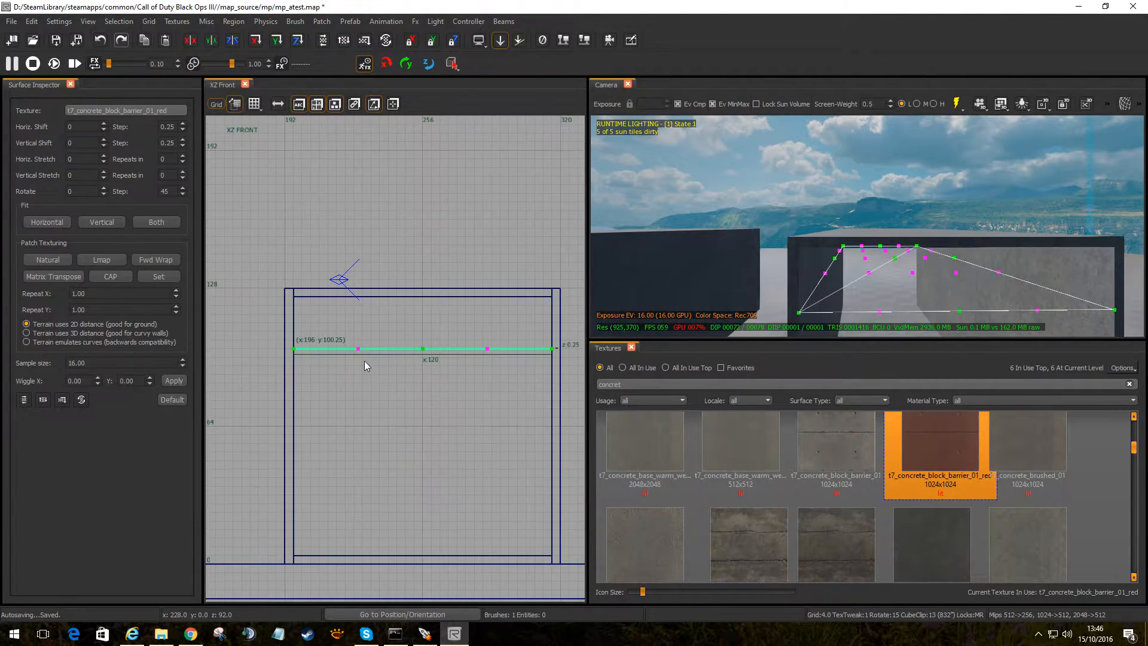
pyautogui.moveTo(344, 330); pyautogui.dragTo(485, 299)
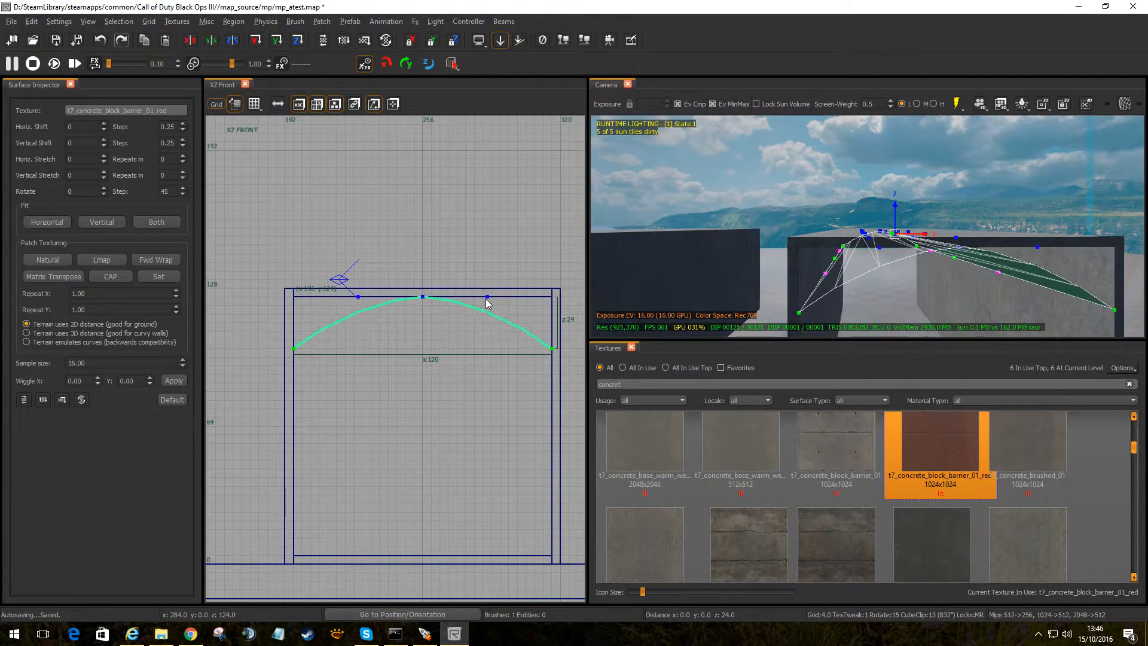
pyautogui.press('Escape')
pyautogui.press('Escape')
# Lower the control vertices at both ends of the arch by 4 units and deselect the patch.
pyautogui.moveTo(903, 297); pyautogui.dragTo(870, 269, button='right')
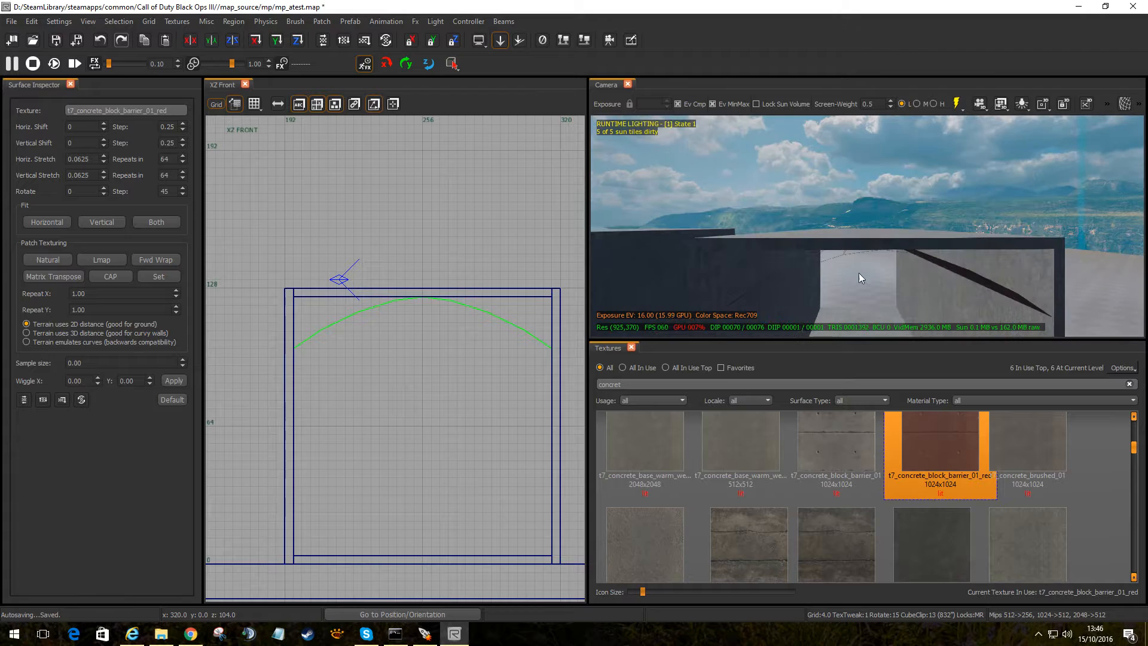
pyautogui.press('c')
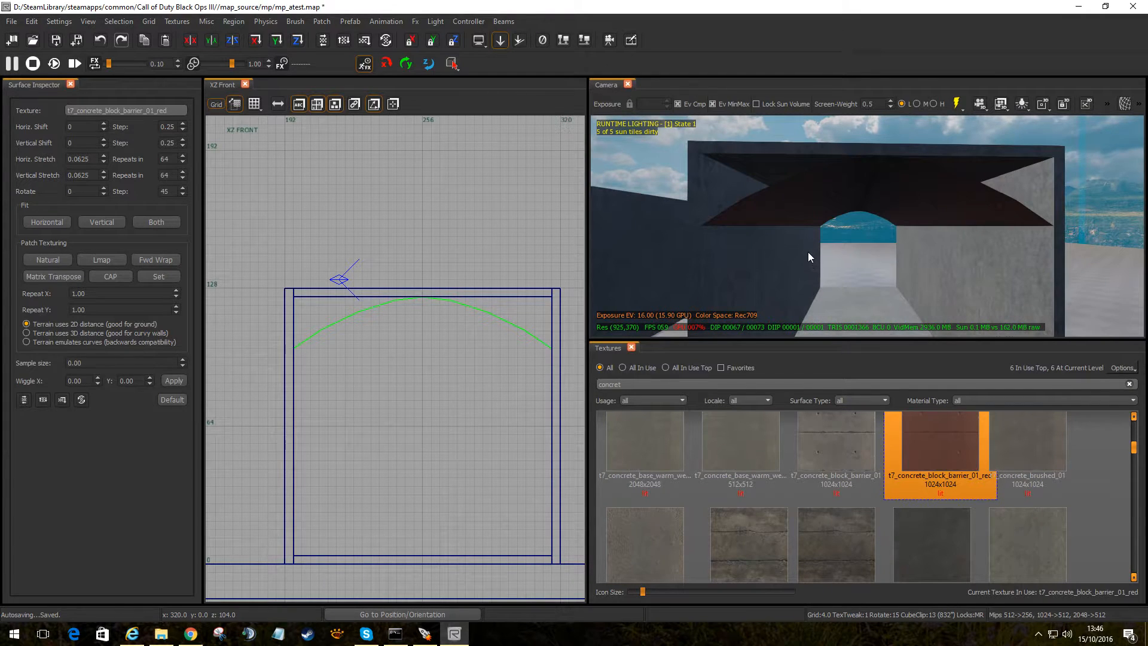
pyautogui.keyDown('shift'); pyautogui.click(779, 213); pyautogui.keyUp('shift')
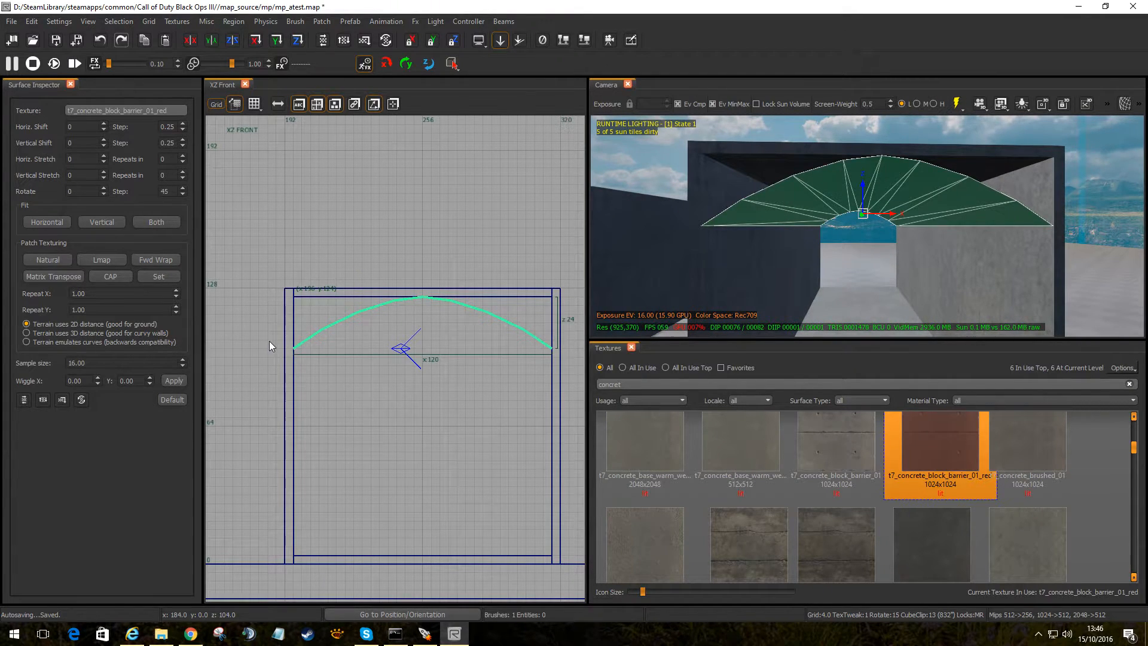
pyautogui.press('v')
pyautogui.moveTo(269, 341); pyautogui.dragTo(572, 373)
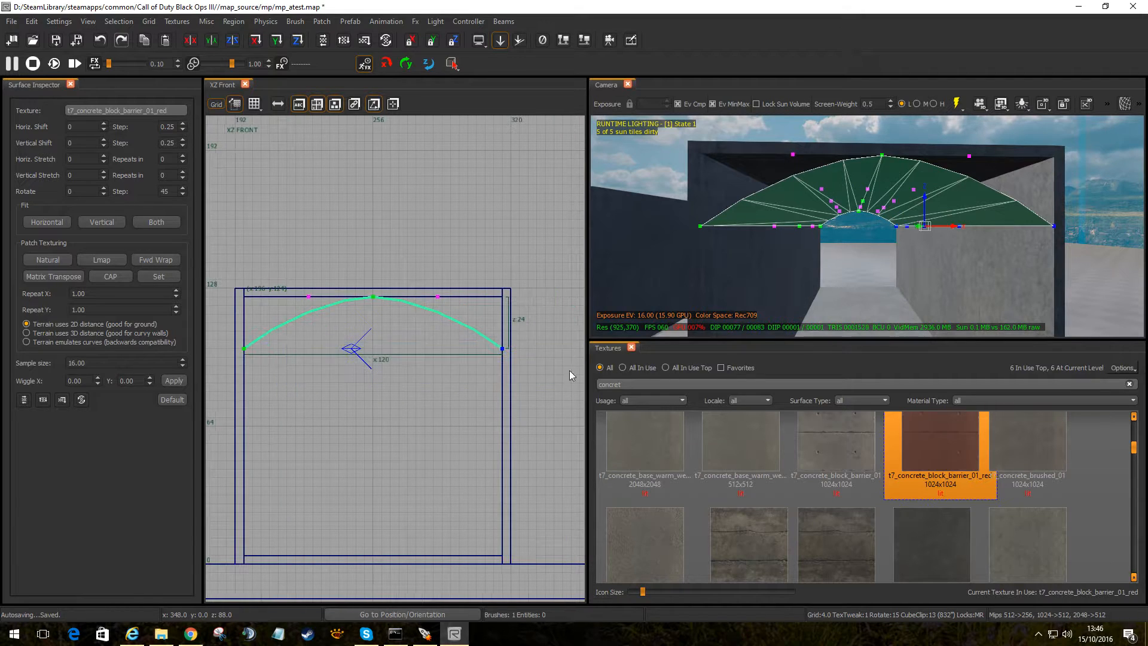
pyautogui.moveTo(226, 333); pyautogui.dragTo(502, 361)
pyautogui.click(454, 374)
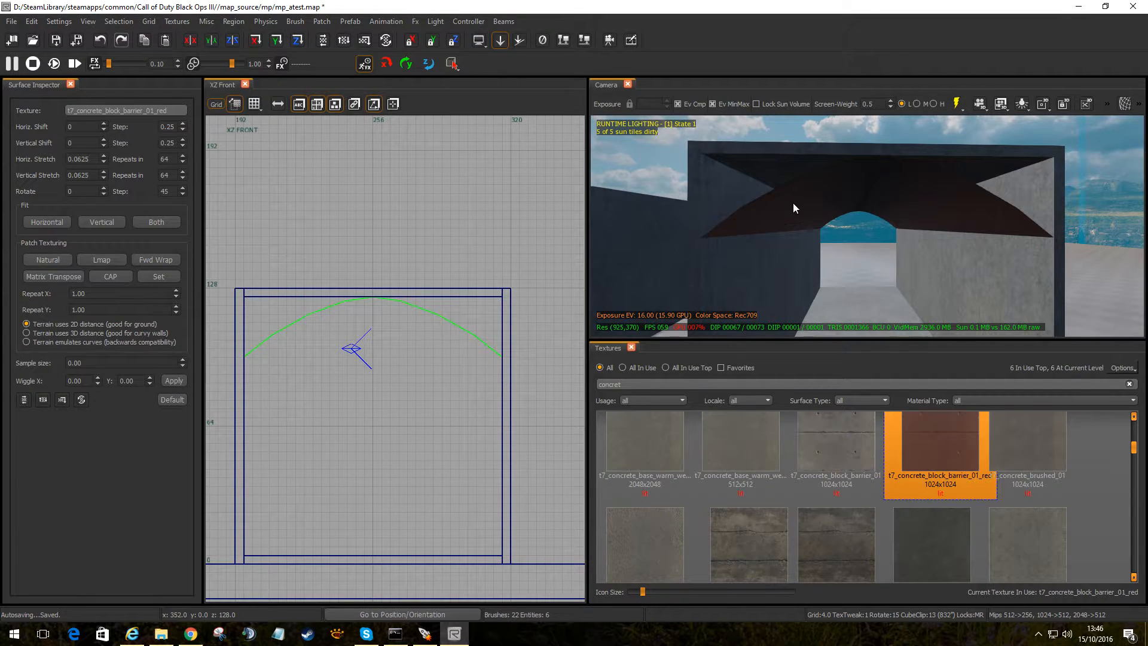
# Cap the ends of the arched patch using the Bevel cap type.
pyautogui.keyDown('shift'); pyautogui.click(793, 203); pyautogui.keyUp('shift')
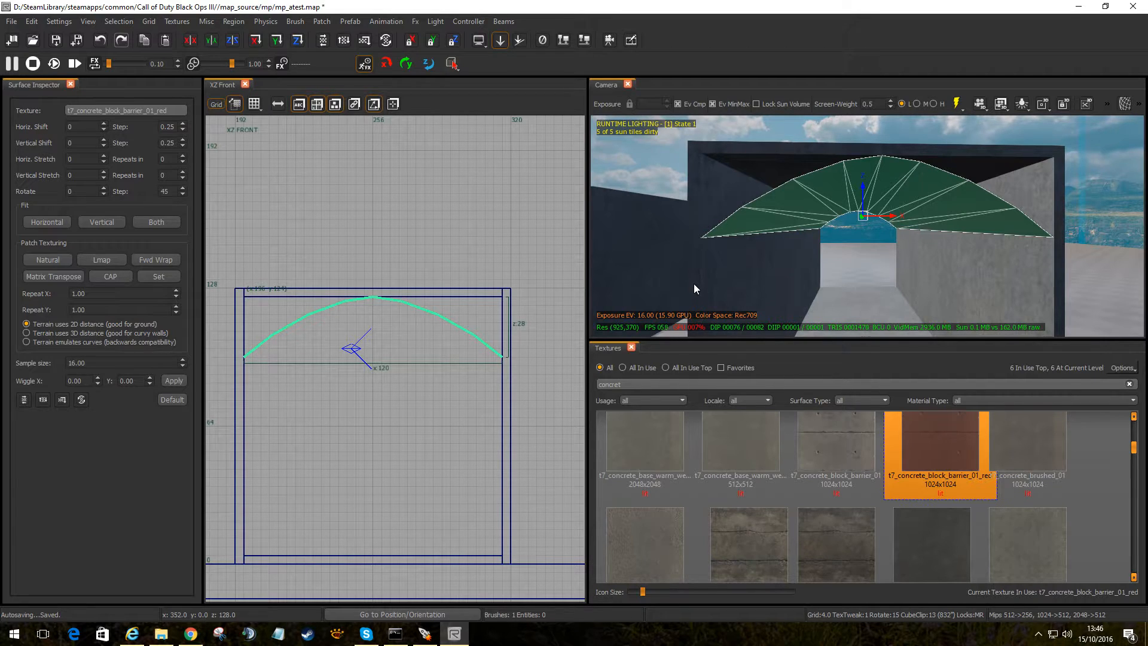
pyautogui.hotkey('shift', 'c')
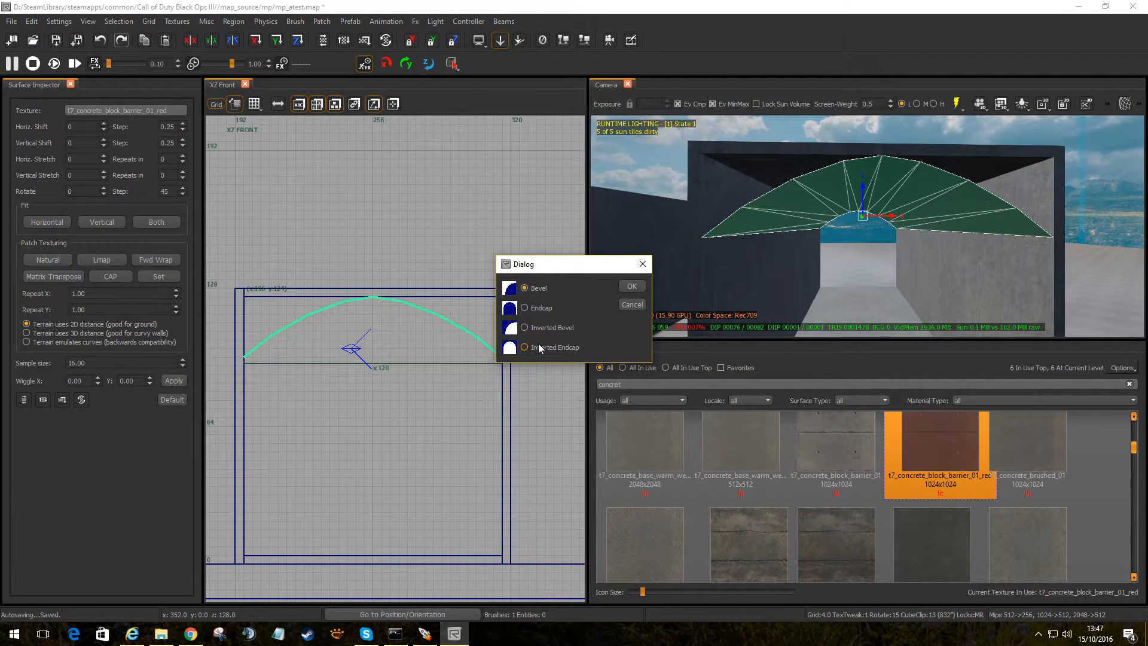
pyautogui.click(633, 287)
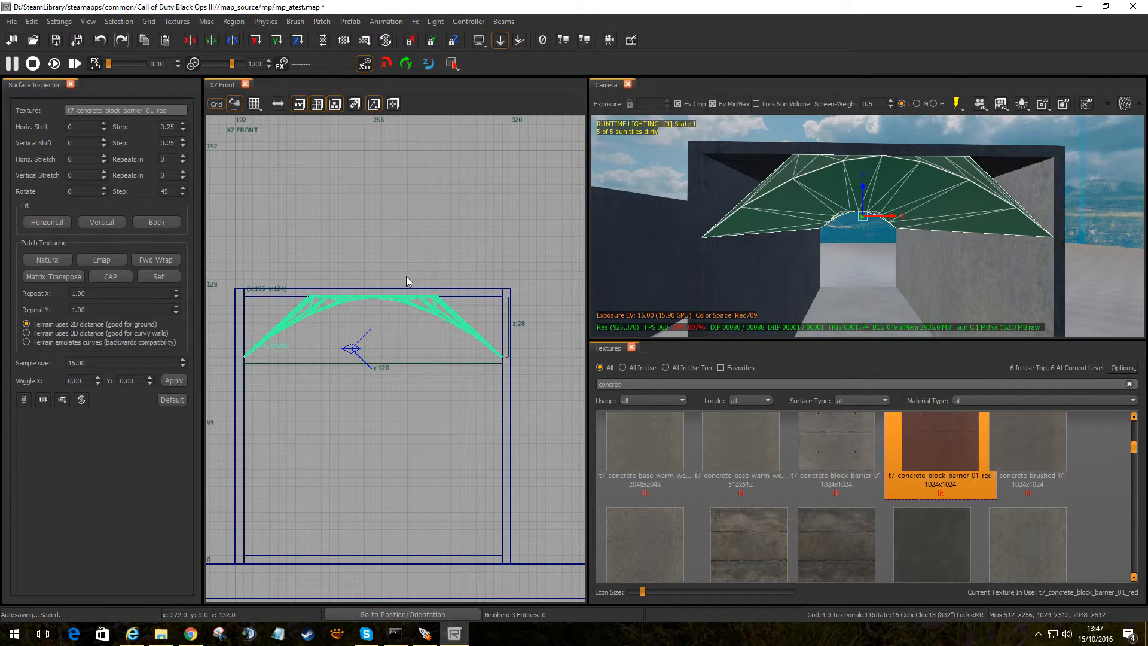
# Move the control vertices at the arch's upper-left corner horizontally outward to the left wall.
pyautogui.press('v')
pyautogui.scroll(2, 298, 297)
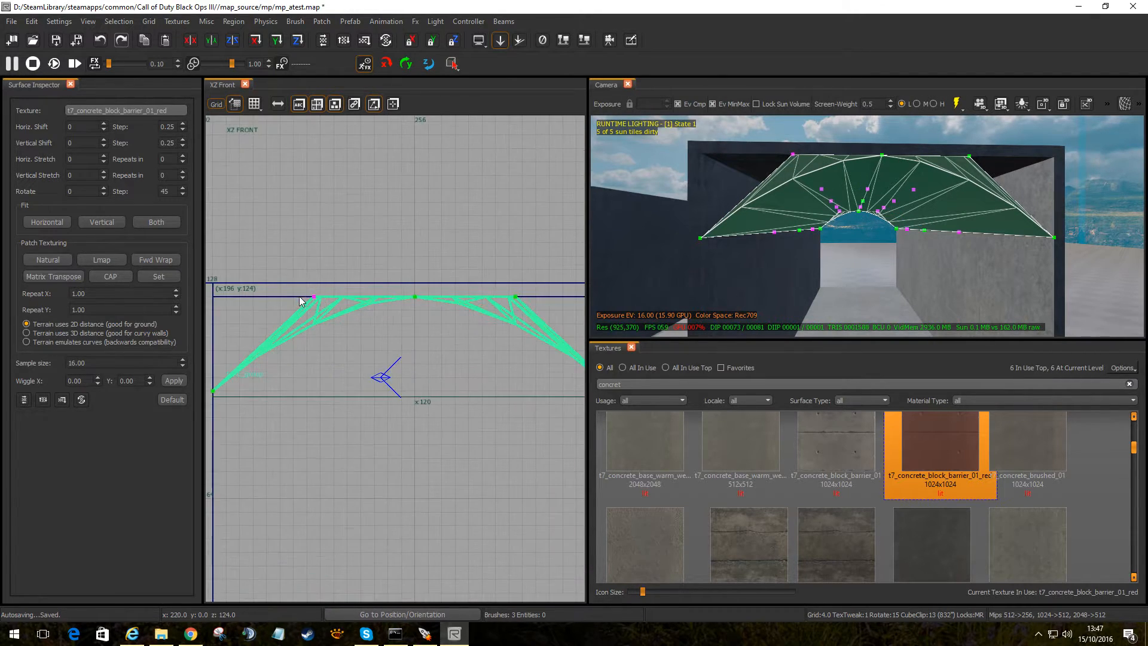
pyautogui.moveTo(284, 263); pyautogui.dragTo(321, 307)
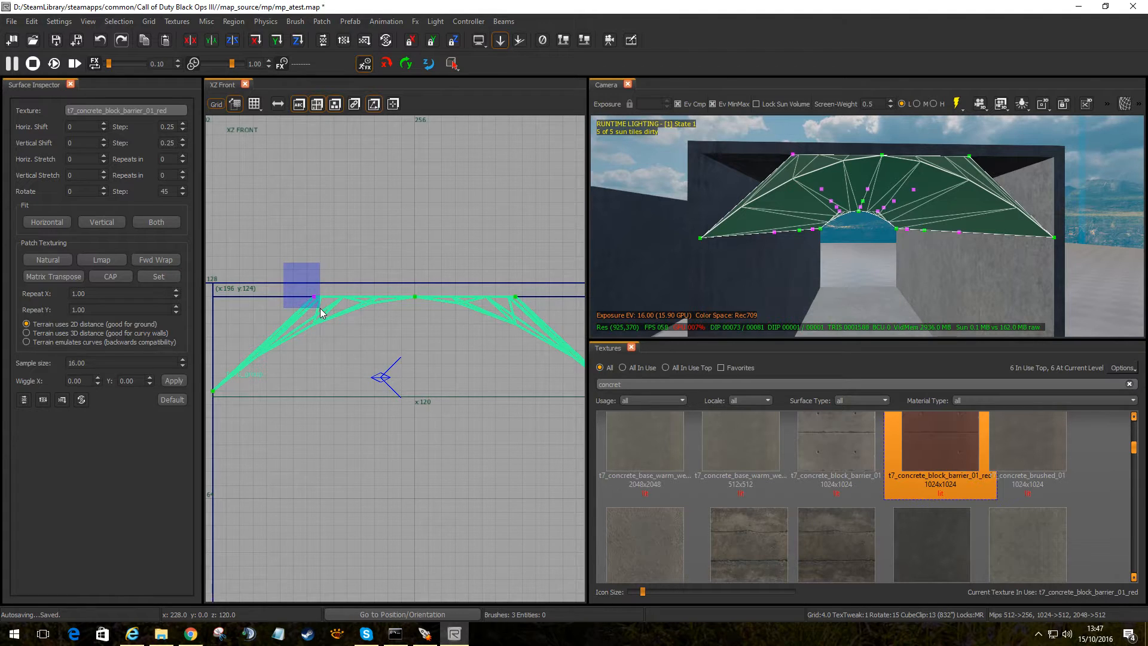
pyautogui.moveTo(322, 310); pyautogui.dragTo(322, 309)
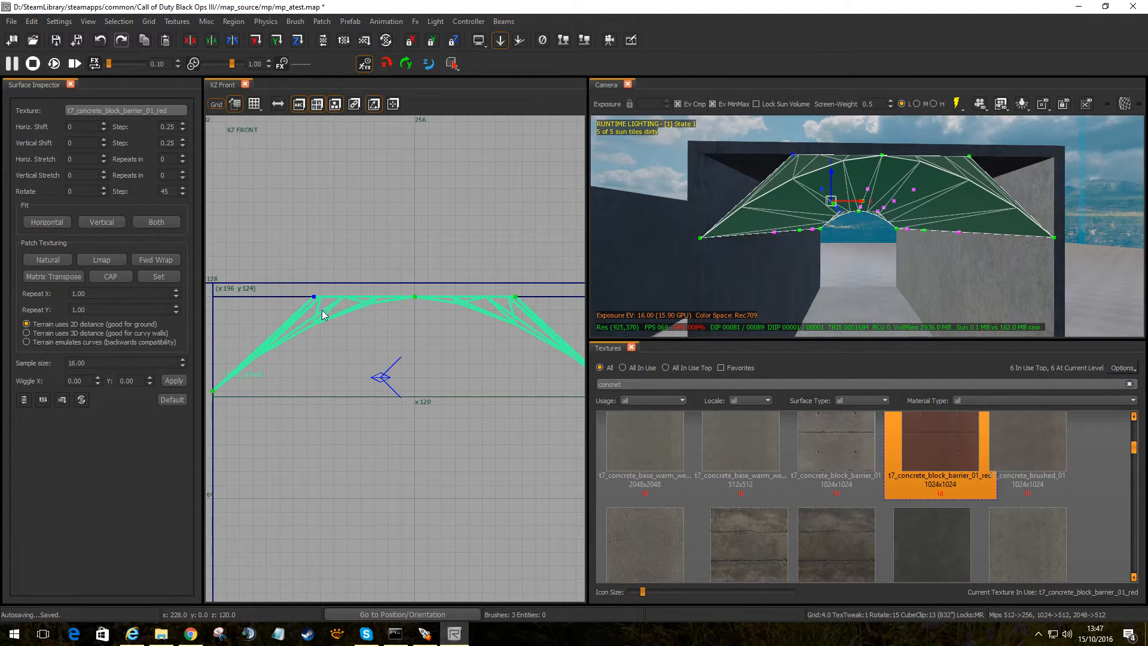
pyautogui.moveTo(321, 309); pyautogui.dragTo(415, 334, button='right')
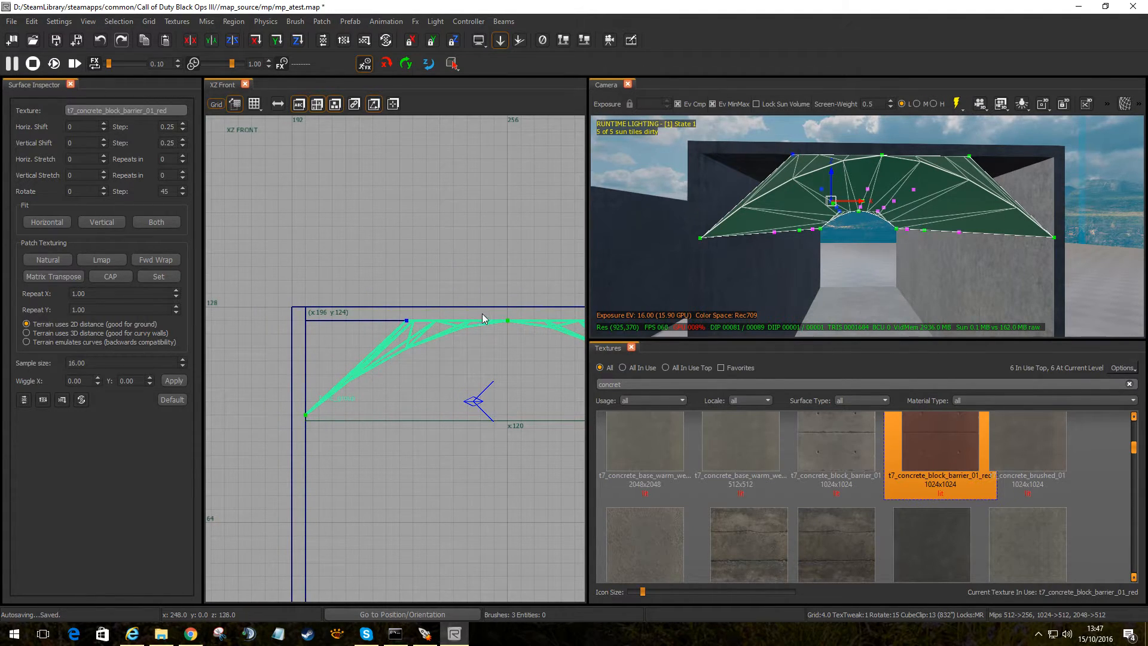
pyautogui.hotkey('ctrl', 'Tab')
pyautogui.hotkey('ctrl', 'Tab')
pyautogui.hotkey('ctrl', 'Tab')
pyautogui.scroll(5, 439, 358)
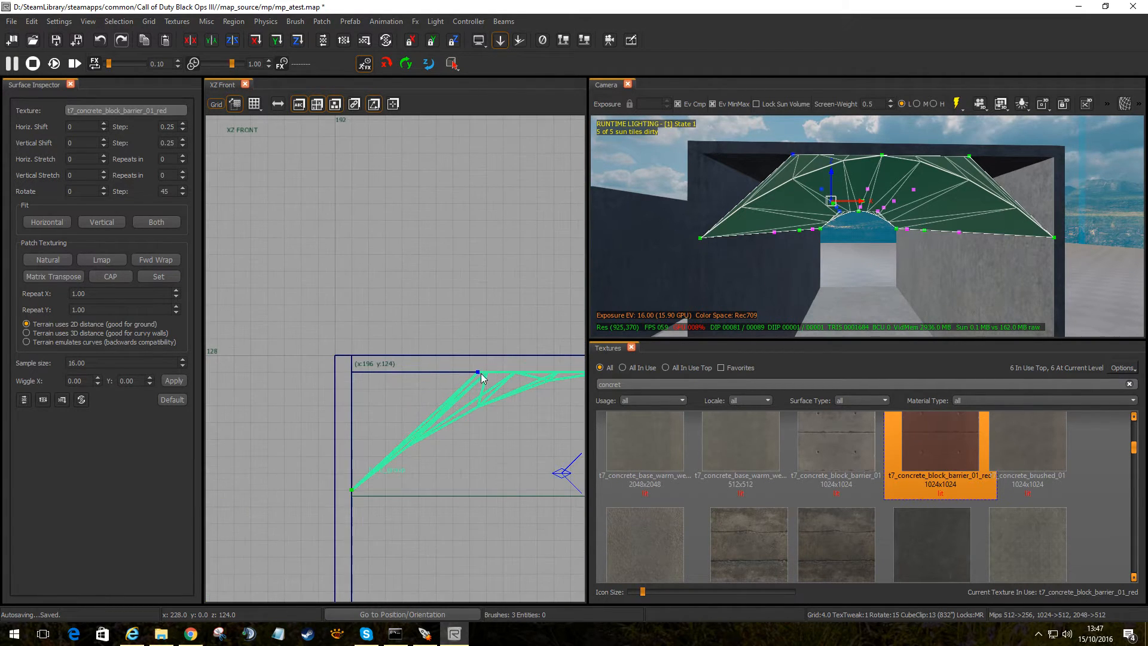
pyautogui.moveTo(478, 371); pyautogui.dragTo(351, 379)
pyautogui.scroll(2, 351, 378)
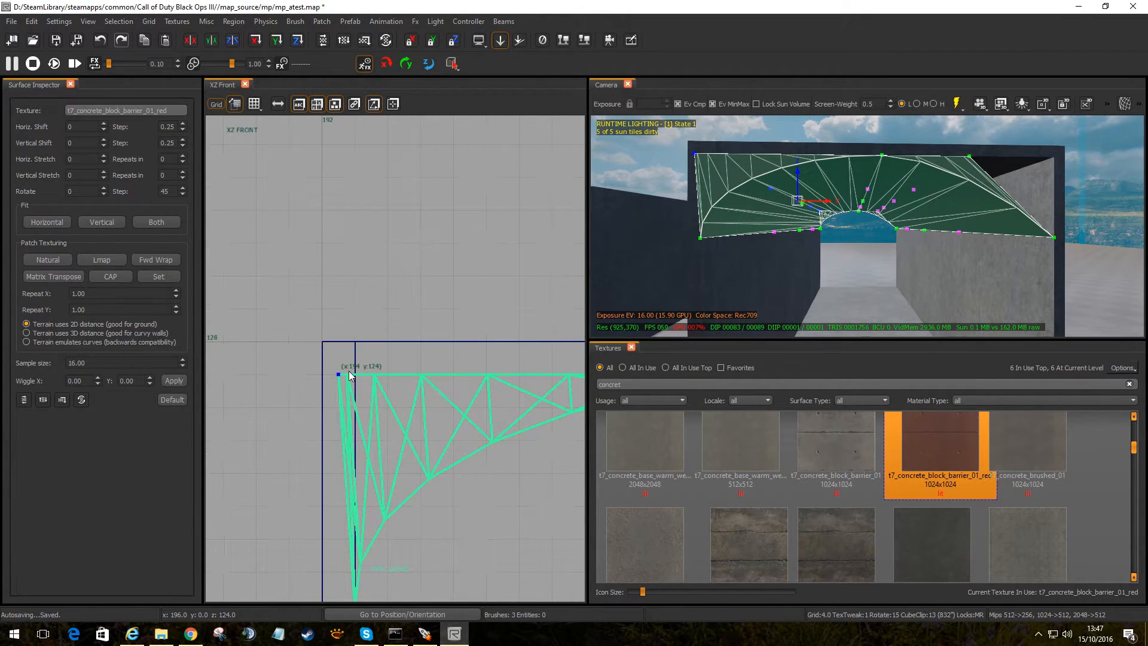
# Reduce the grid size to 0.3 and shift the upper-left control vertices flush with the left wall's inner face.
pyautogui.press('`')
pyautogui.scroll(1, 350, 376)
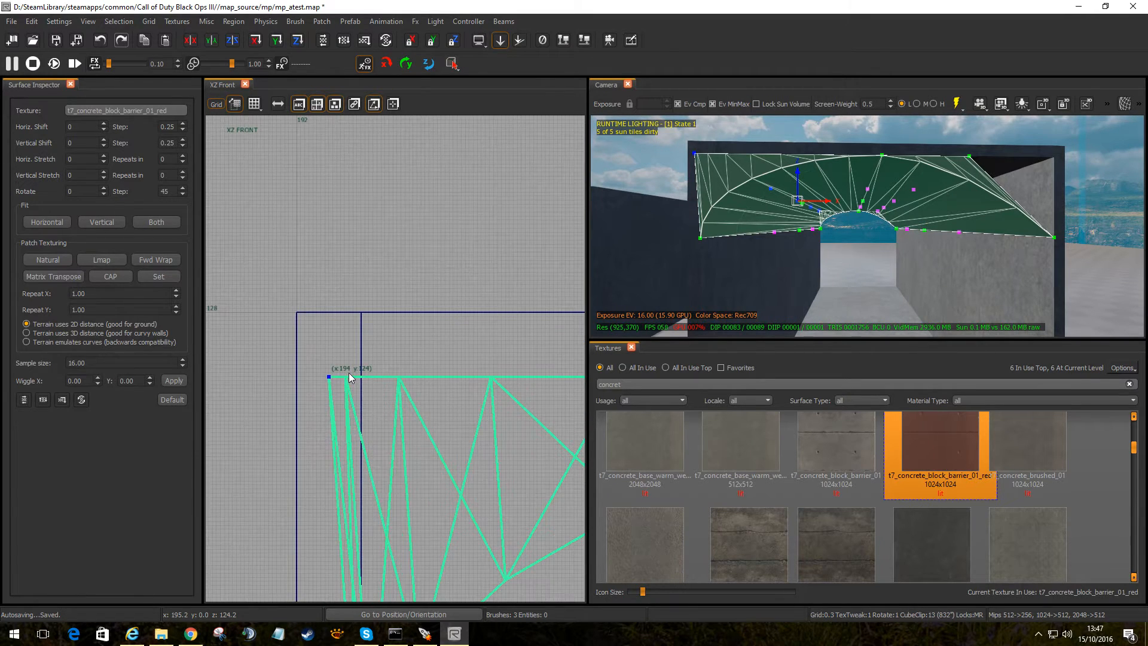
pyautogui.moveTo(329, 376); pyautogui.dragTo(361, 376)
# Move the arch's upper-right control vertices horizontally outward, flush with the right wall's inner face, and deselect the patch.
pyautogui.scroll(-4, 405, 410)
pyautogui.moveTo(462, 412); pyautogui.dragTo(7, 411, button='right')
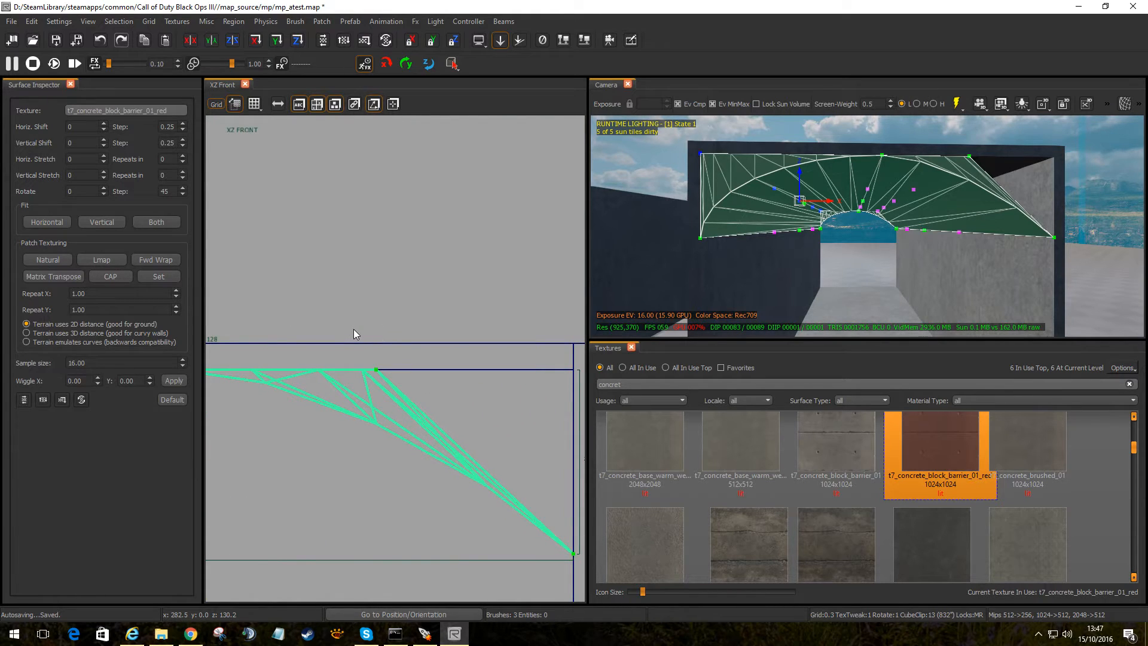
pyautogui.moveTo(357, 343); pyautogui.dragTo(414, 396)
pyautogui.moveTo(421, 385)
pyautogui.mouseDown(button='right')
pyautogui.moveTo(479, 390)
pyautogui.moveTo(411, 382)
pyautogui.mouseUp(button='right')
pyautogui.moveTo(318, 363); pyautogui.dragTo(514, 363)
pyautogui.scroll(-3, 437, 402)
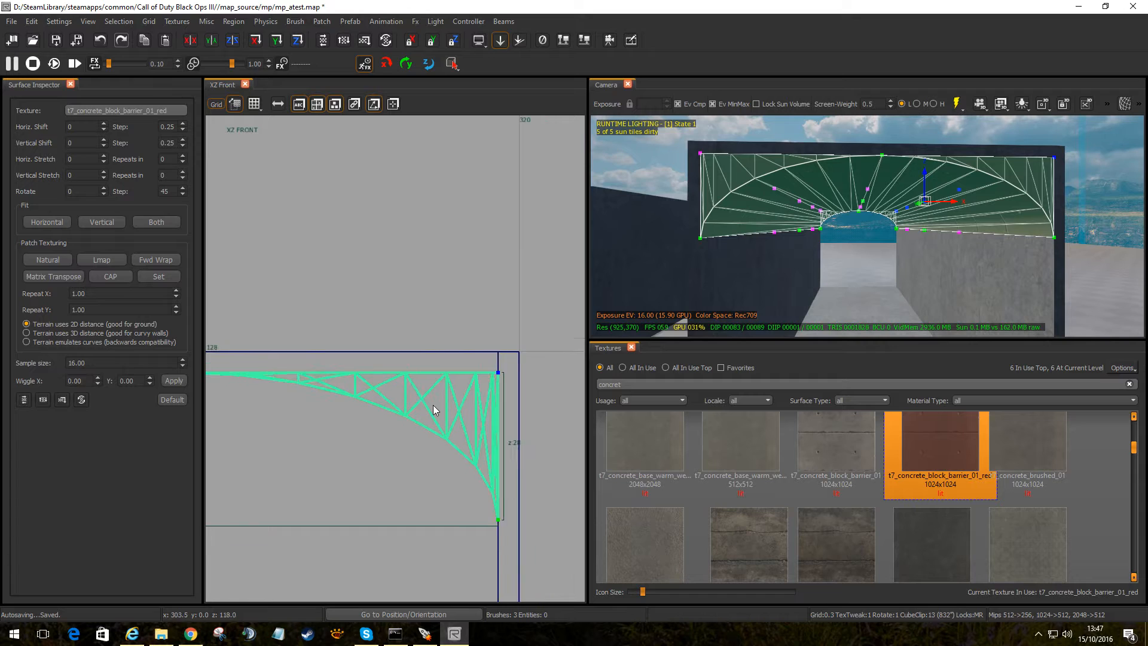
pyautogui.press('Escape')
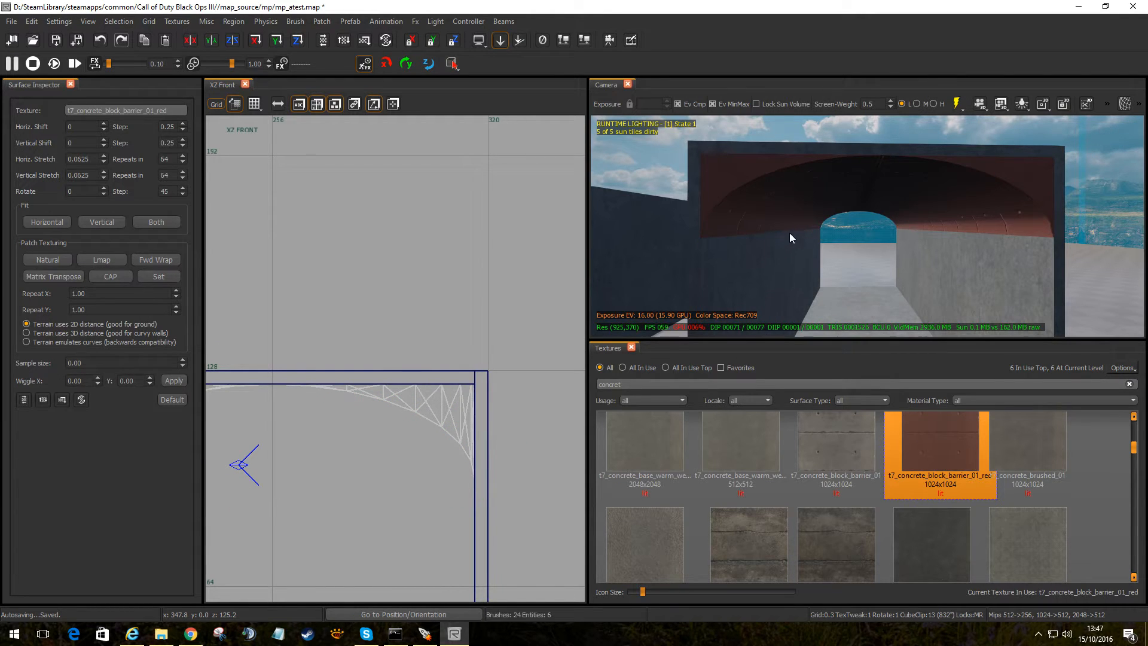
pyautogui.press('d')
pyautogui.moveTo(791, 236); pyautogui.dragTo(784, 216, button='right')
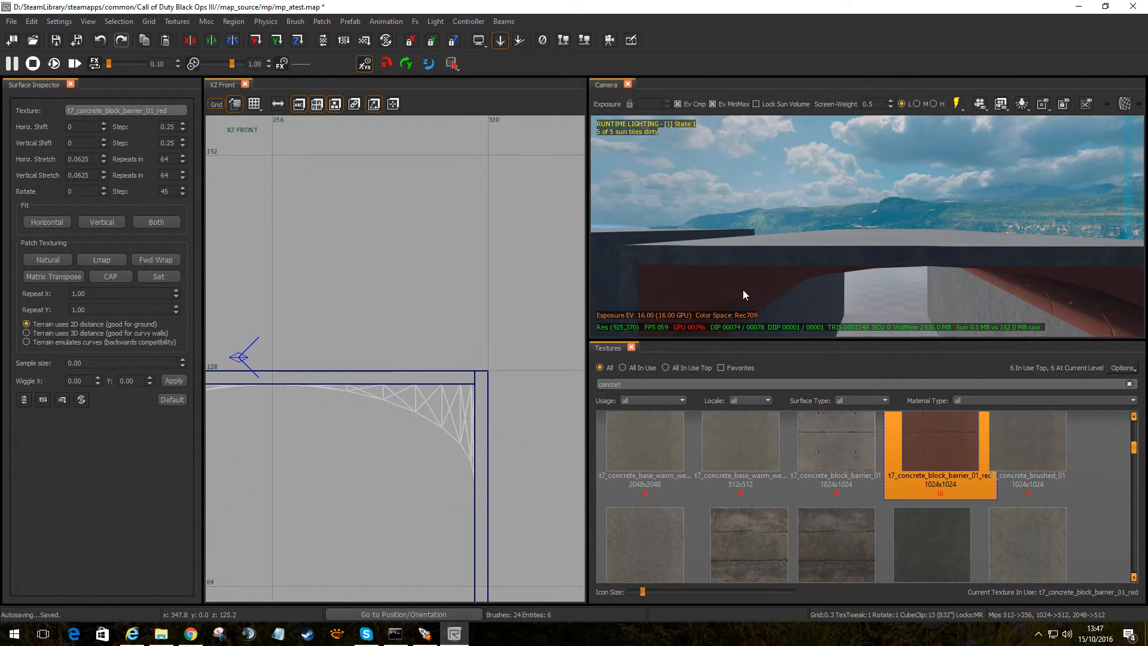
pyautogui.keyDown('shift'); pyautogui.click(702, 278); pyautogui.keyUp('shift')
pyautogui.moveTo(981, 288); pyautogui.dragTo(971, 300, button='right')
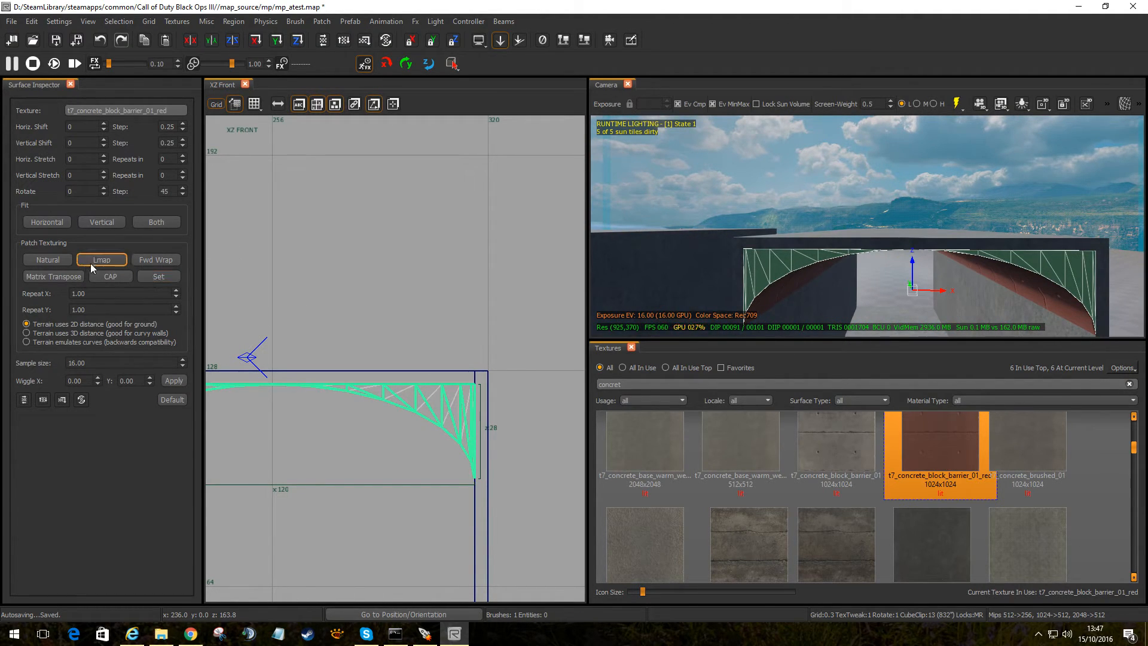
pyautogui.click(918, 450)
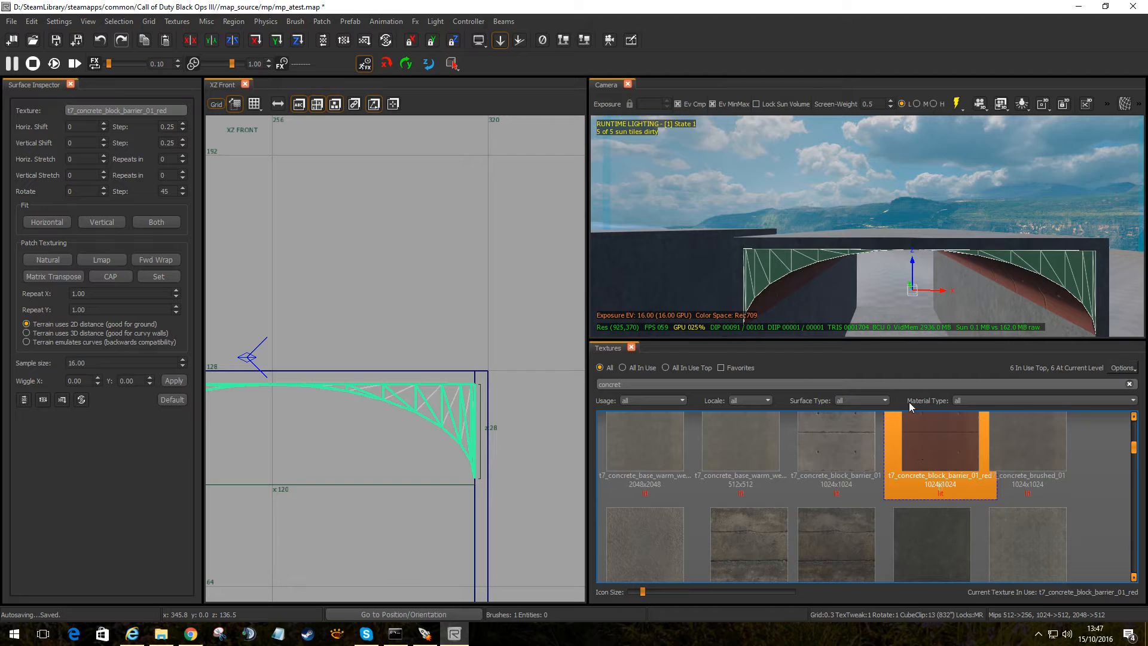
pyautogui.press('Escape')
# Apply the t7_concrete_bunker_layered_02_wet texture to the arch's end cap on the tunnel's dark front side and deselect it.
pyautogui.moveTo(848, 298)
pyautogui.mouseDown(button='right')
pyautogui.moveTo(902, 287)
pyautogui.moveTo(890, 281)
pyautogui.moveTo(849, 307)
pyautogui.mouseUp(button='right')
pyautogui.keyDown('shift'); pyautogui.click(940, 224); pyautogui.keyUp('shift')
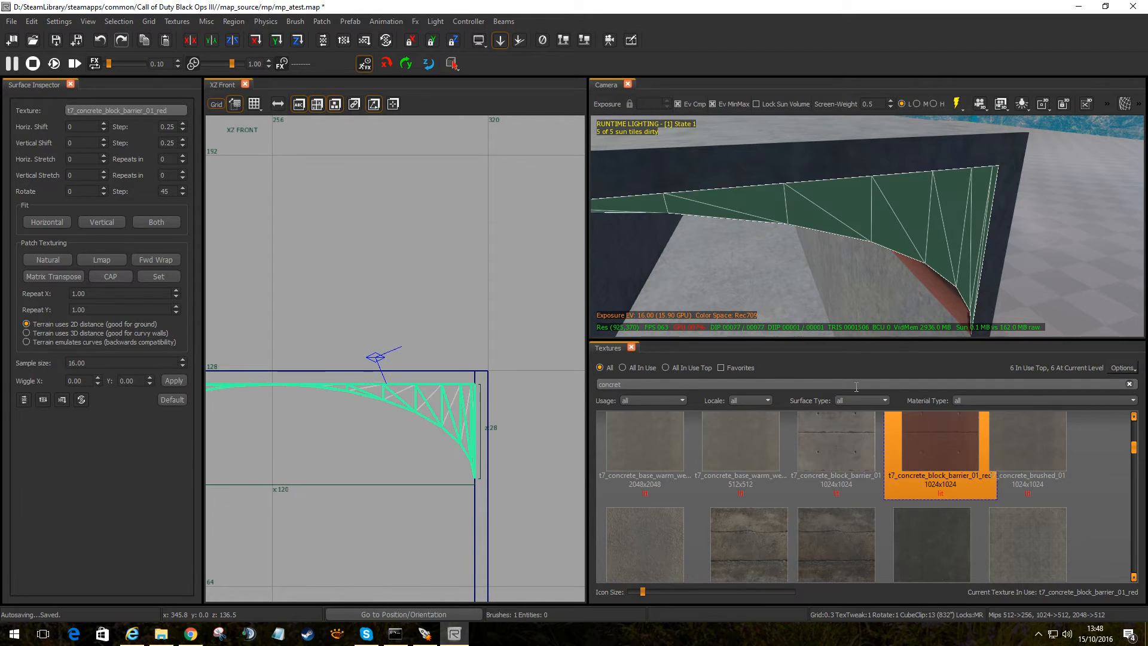
pyautogui.click(834, 529)
pyautogui.press('Escape')
# Apply the same t7_concrete_bunker_layered_02_wet texture to the cap at the tunnel's opposite end and deselect it.
pyautogui.moveTo(852, 277)
pyautogui.mouseDown(button='right')
pyautogui.moveTo(872, 236)
pyautogui.moveTo(850, 260)
pyautogui.moveTo(765, 257)
pyautogui.moveTo(850, 260)
pyautogui.mouseUp(button='right')
pyautogui.keyDown('shift'); pyautogui.click(888, 268); pyautogui.keyUp('shift')
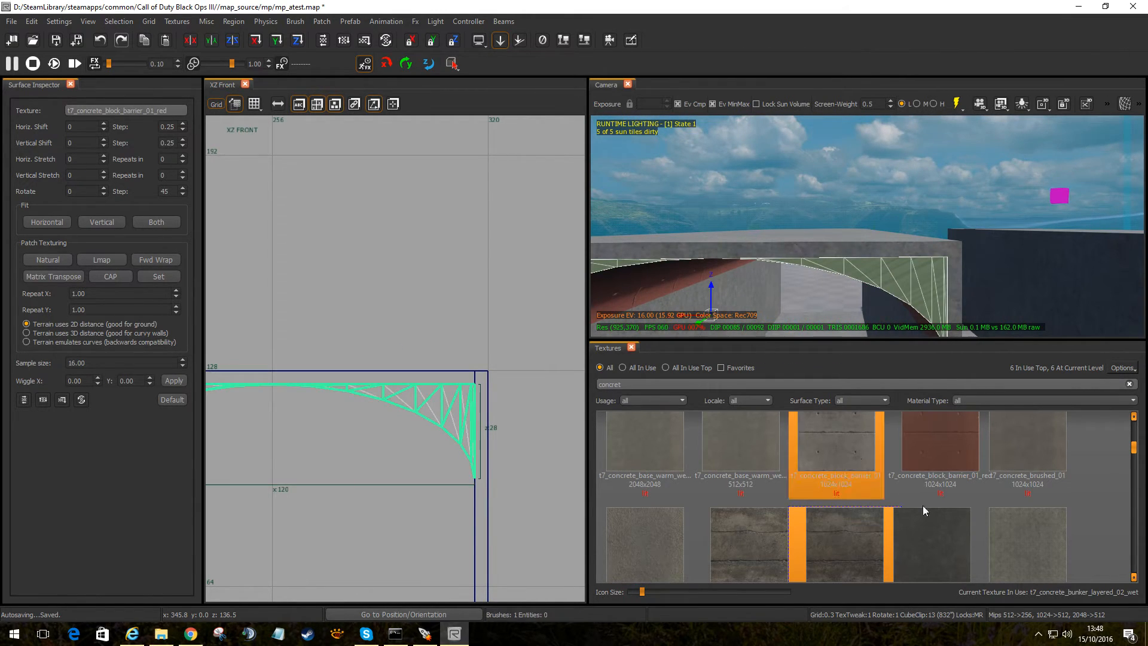
pyautogui.click(838, 548)
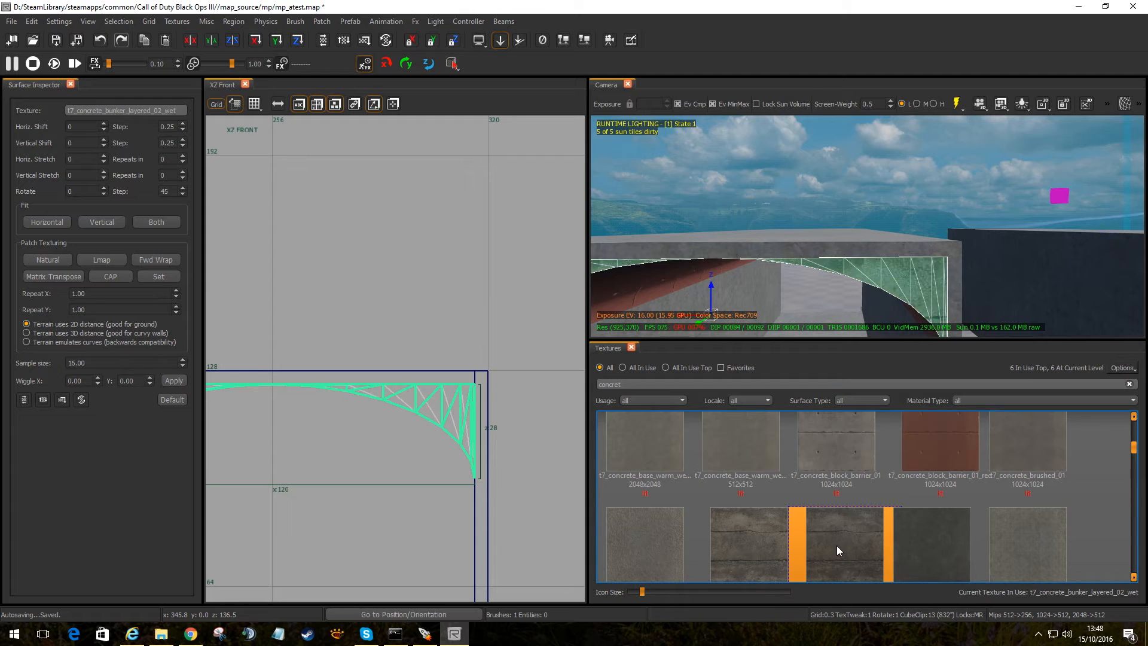
pyautogui.press('Escape')
pyautogui.press('c')
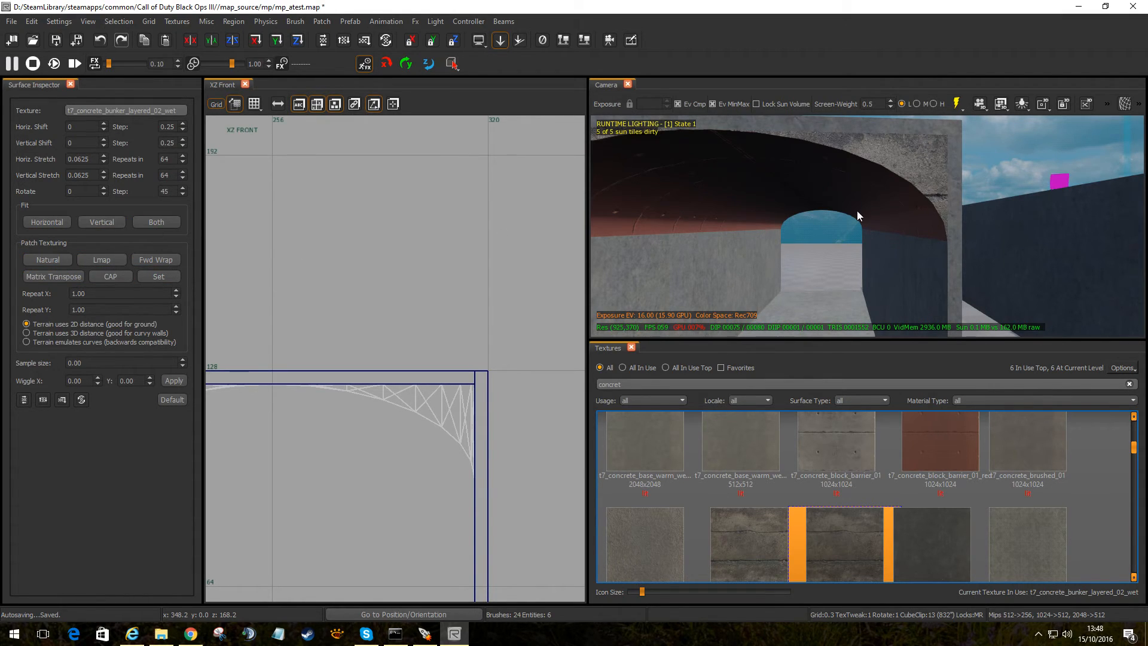
pyautogui.moveTo(845, 234)
pyautogui.mouseDown(button='right')
pyautogui.moveTo(849, 221)
pyautogui.moveTo(897, 224)
pyautogui.moveTo(840, 221)
pyautogui.mouseUp(button='right')
pyautogui.moveTo(839, 243); pyautogui.dragTo(887, 241, button='right')
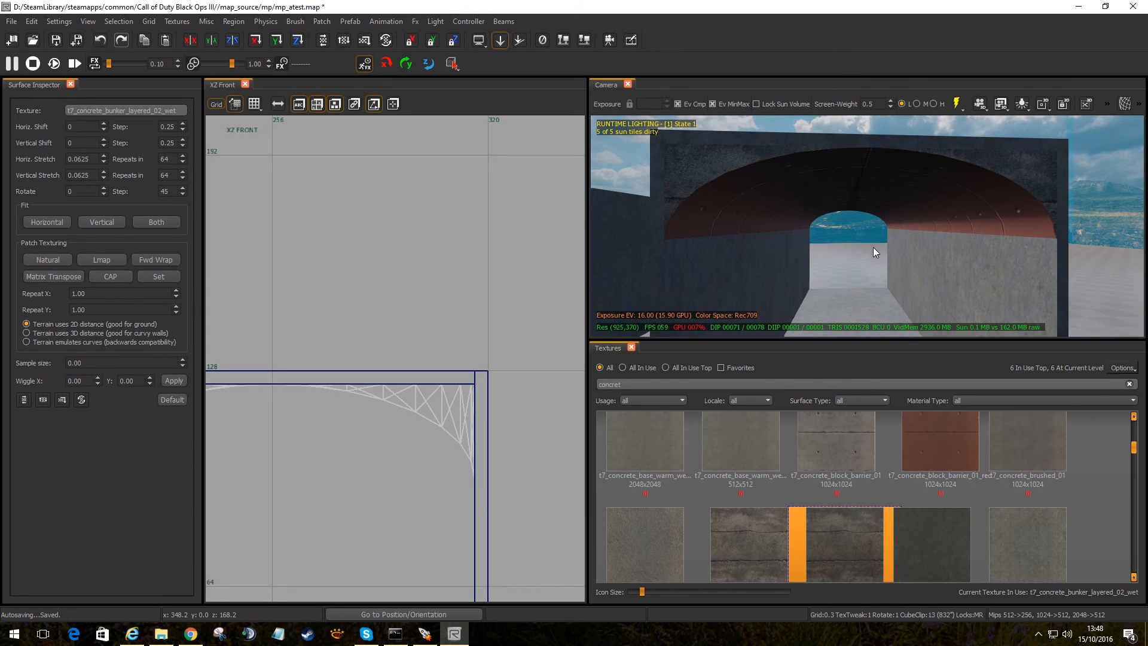
pyautogui.moveTo(841, 209); pyautogui.dragTo(841, 209, button='right')
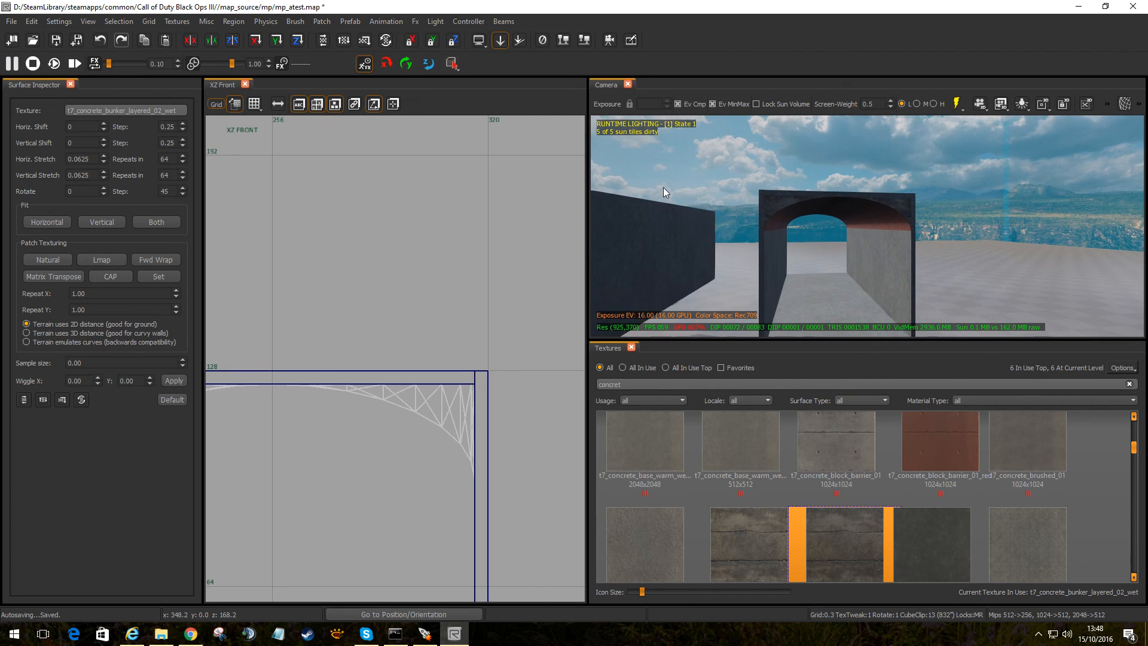